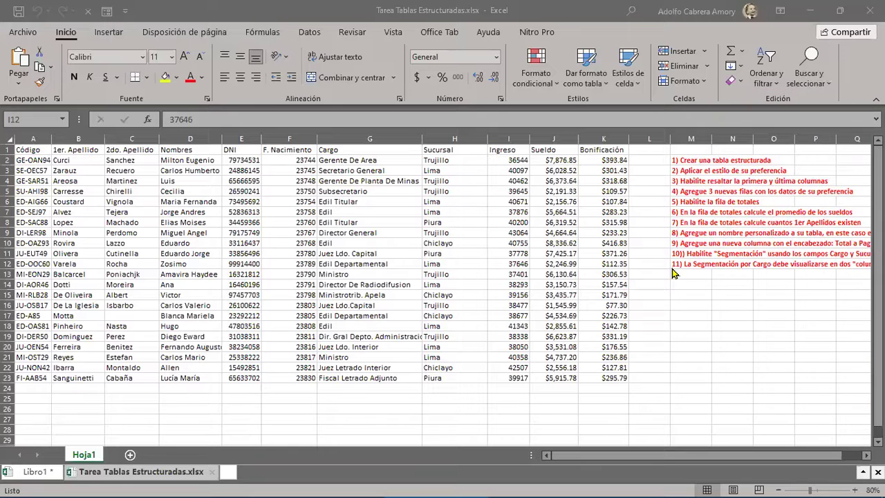
# Step: Review the data's column headings in row 1, from Código through Bonificación
pyautogui.click(854, 482)
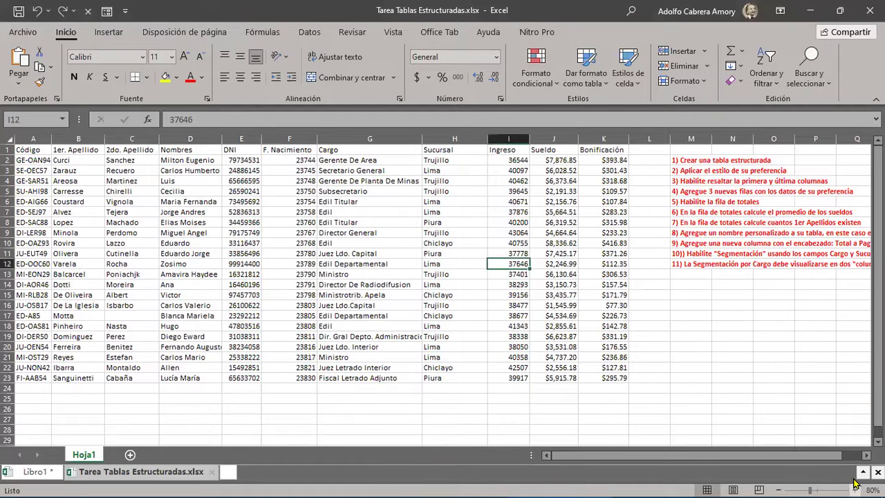
pyautogui.keyDown('ctrl'); pyautogui.scroll(2, 488, 300); pyautogui.keyUp('ctrl')
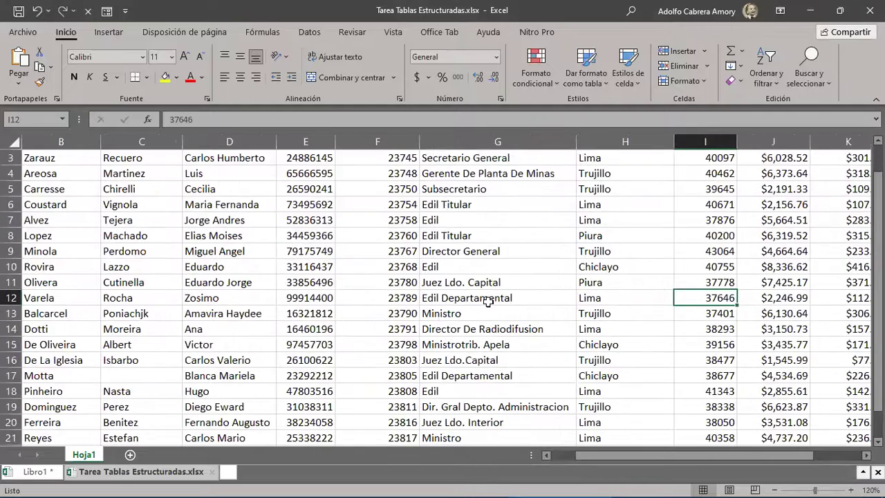
pyautogui.scroll(1, 488, 300)
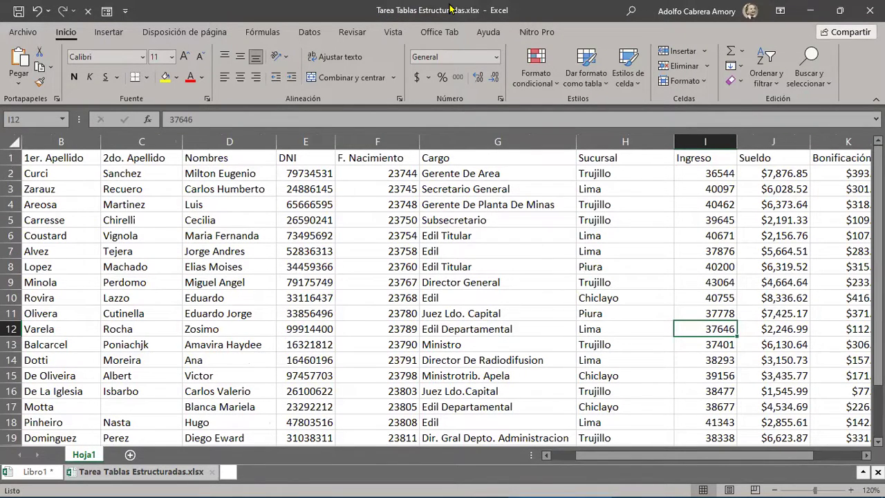
pyautogui.hscroll(-1, 575, 440)
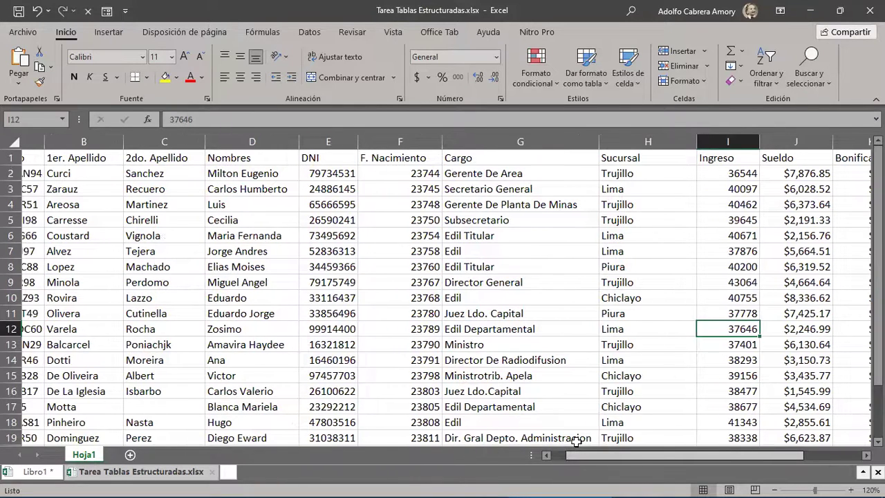
pyautogui.hscroll(-1, 576, 440)
pyautogui.moveTo(60, 155); pyautogui.dragTo(476, 153)
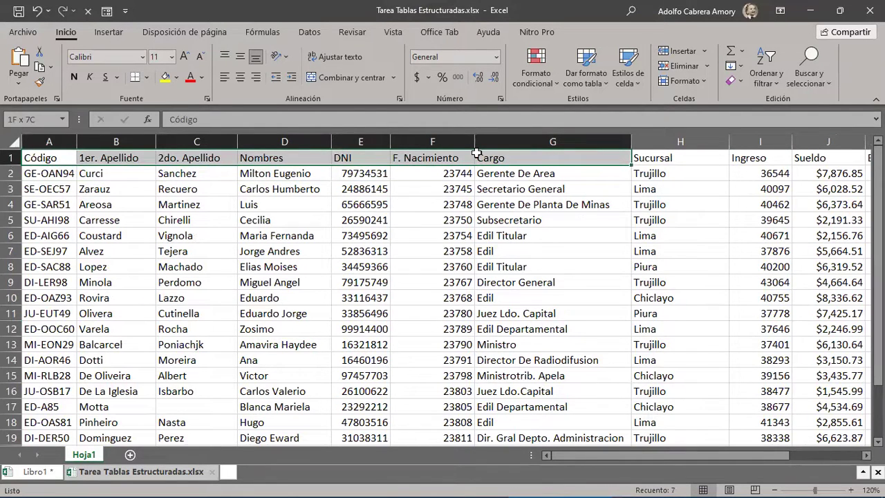
pyautogui.moveTo(508, 153); pyautogui.dragTo(616, 155)
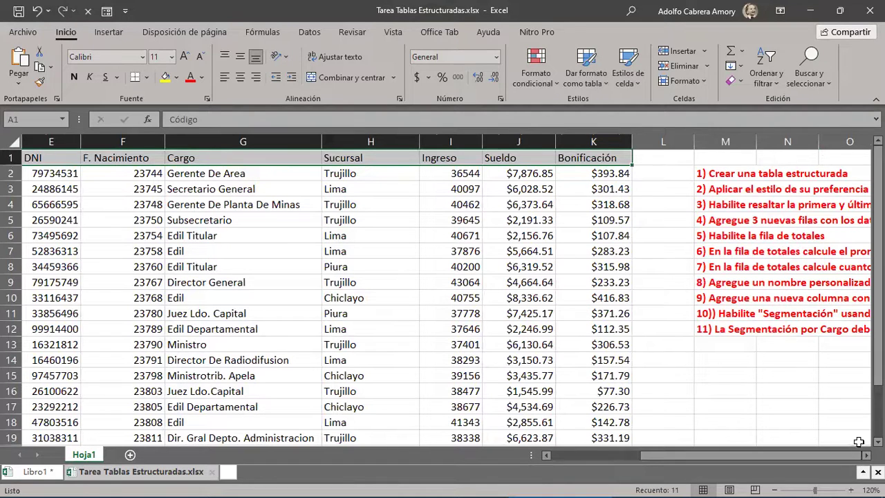
# Step: Look over the complete task list in M2:M12 beside the data
pyautogui.hscroll(4, 446, 297)
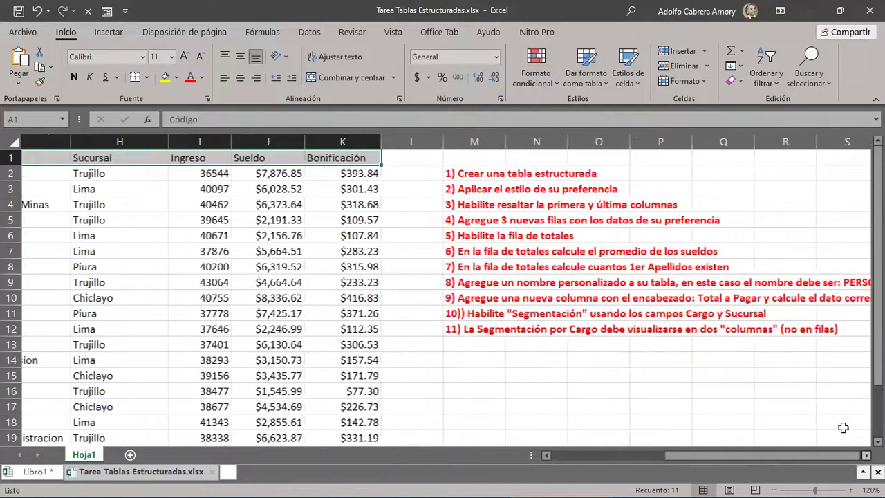
pyautogui.moveTo(304, 174); pyautogui.dragTo(327, 329)
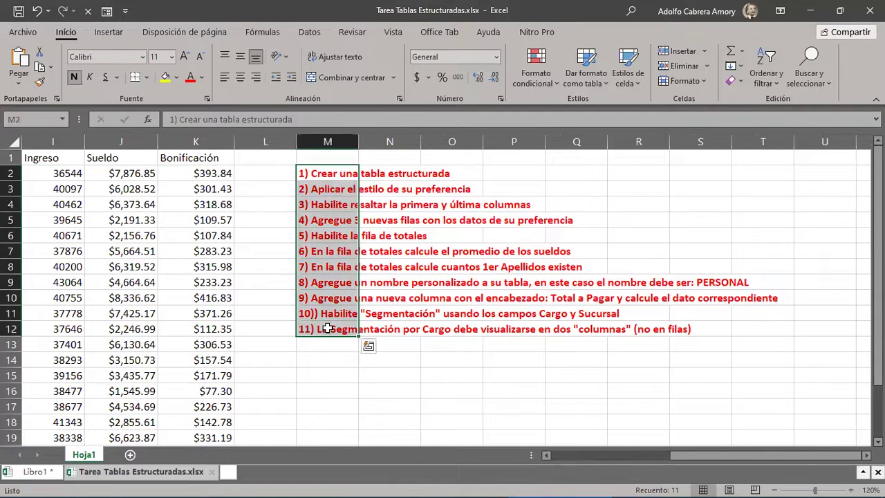
pyautogui.click(482, 386)
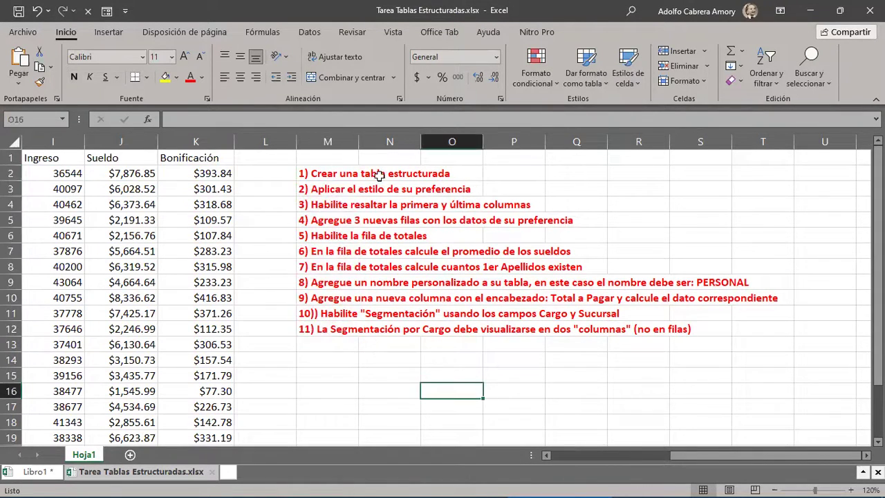
# Step: Read tasks 1 to 4 on creating the structured table, styling it, highlighting first and last columns, and adding three rows
pyautogui.click(311, 173)
pyautogui.moveTo(311, 173); pyautogui.dragTo(442, 173)
pyautogui.moveTo(311, 189); pyautogui.dragTo(477, 186)
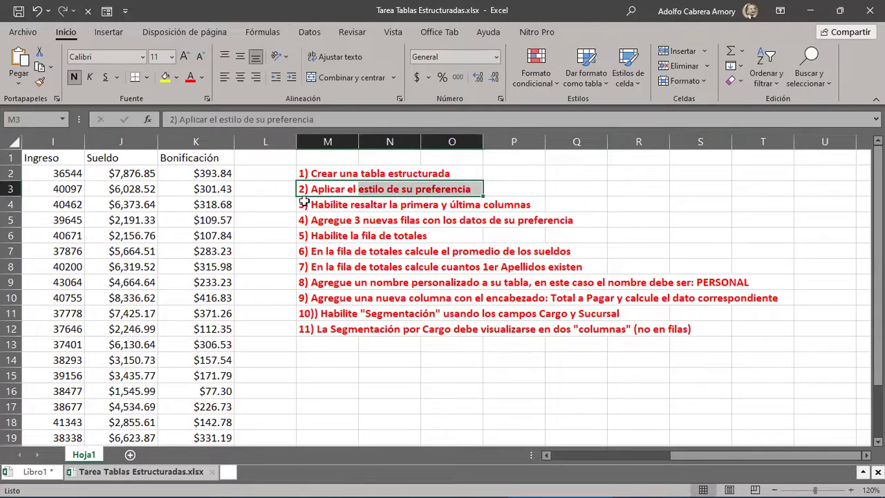
pyautogui.moveTo(303, 201); pyautogui.dragTo(532, 203)
pyautogui.moveTo(301, 224); pyautogui.dragTo(561, 217)
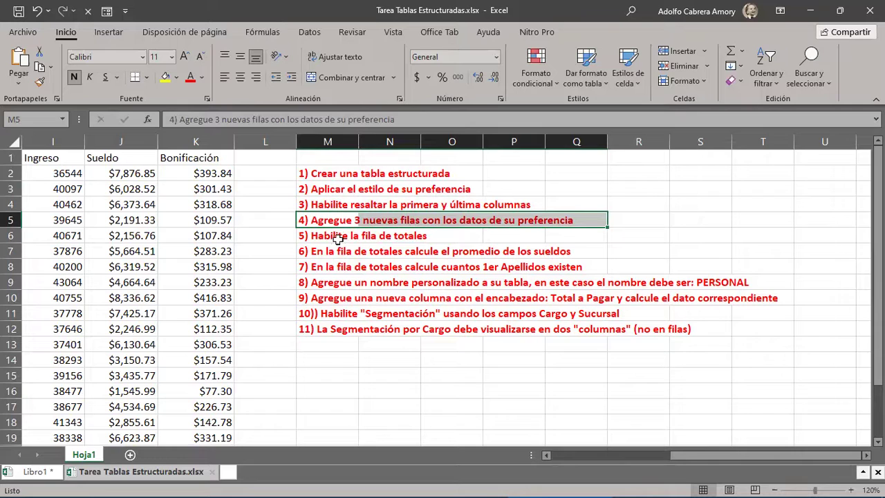
# Step: Read tasks 5 and 6 on the totals row and average salary, and check them against the Sueldo column
pyautogui.moveTo(304, 236); pyautogui.dragTo(422, 235)
pyautogui.moveTo(302, 252); pyautogui.dragTo(556, 249)
pyautogui.moveTo(718, 460); pyautogui.dragTo(681, 462)
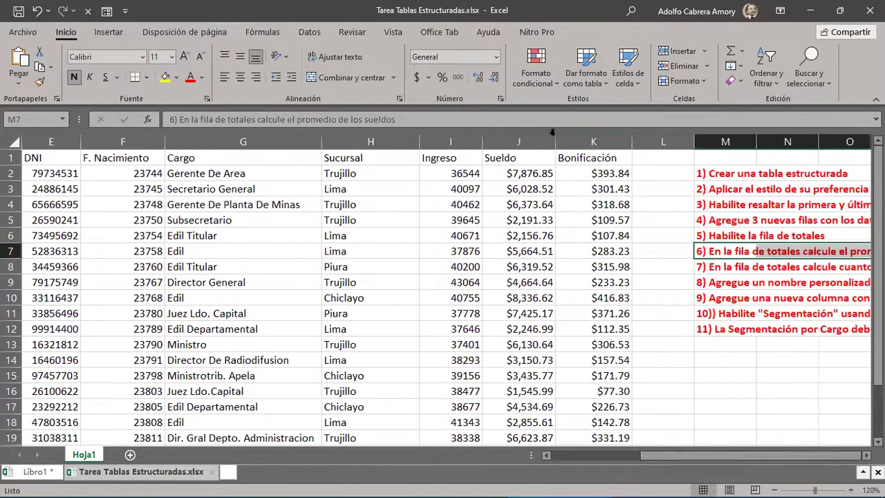
pyautogui.click(520, 141)
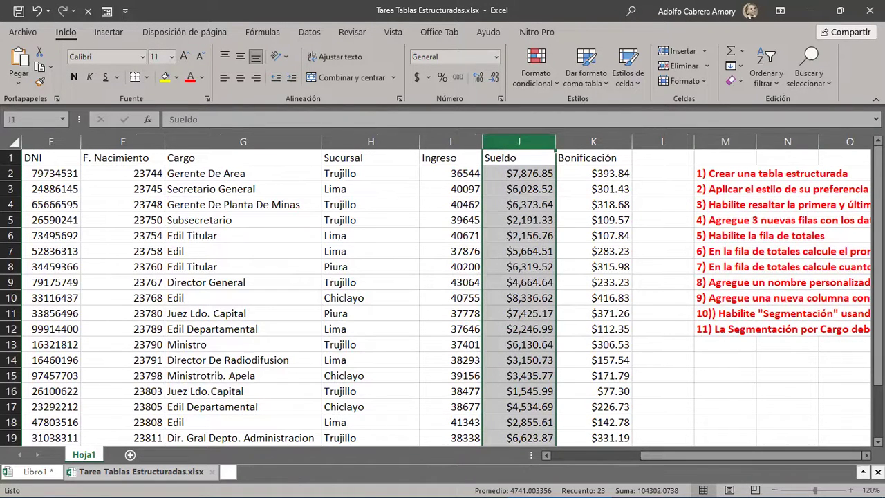
# Step: Read task 7 on counting first surnames in the totals row and inspect the 1er. Apellido column it refers to
pyautogui.hscroll(3, 458, 282)
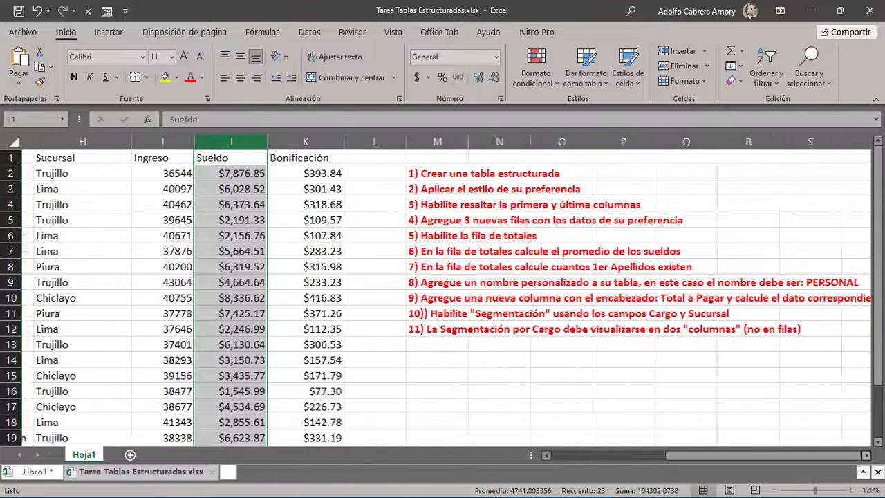
pyautogui.moveTo(412, 269); pyautogui.dragTo(669, 264)
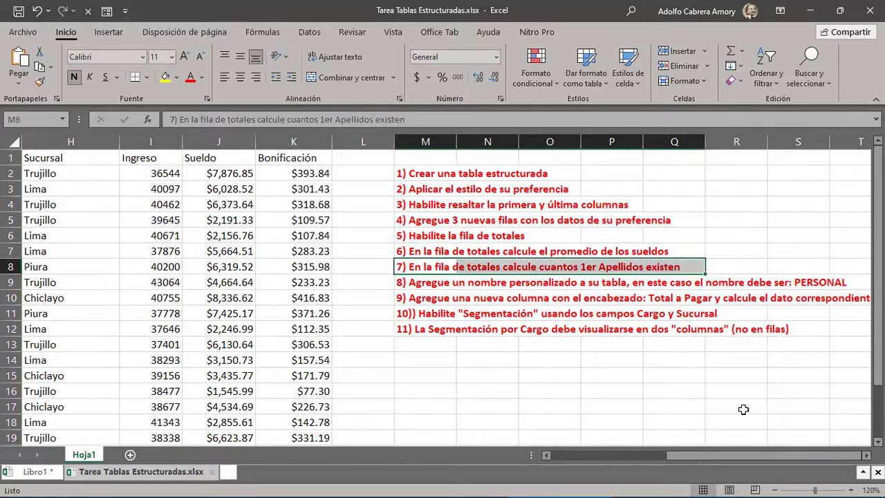
pyautogui.hscroll(-5, 717, 458)
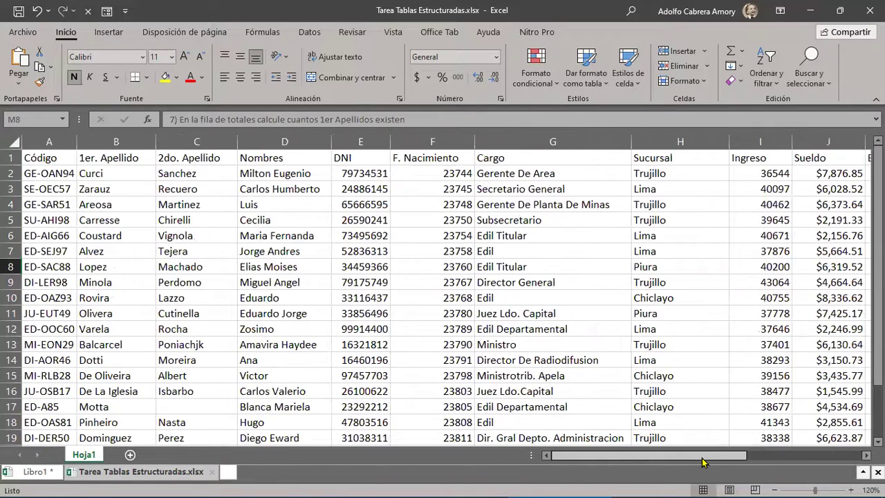
pyautogui.click(105, 141)
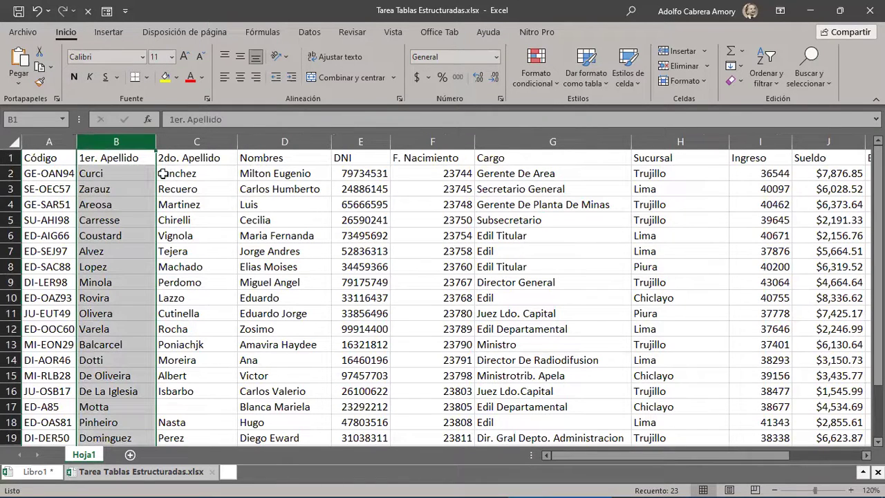
pyautogui.hscroll(3, 718, 458)
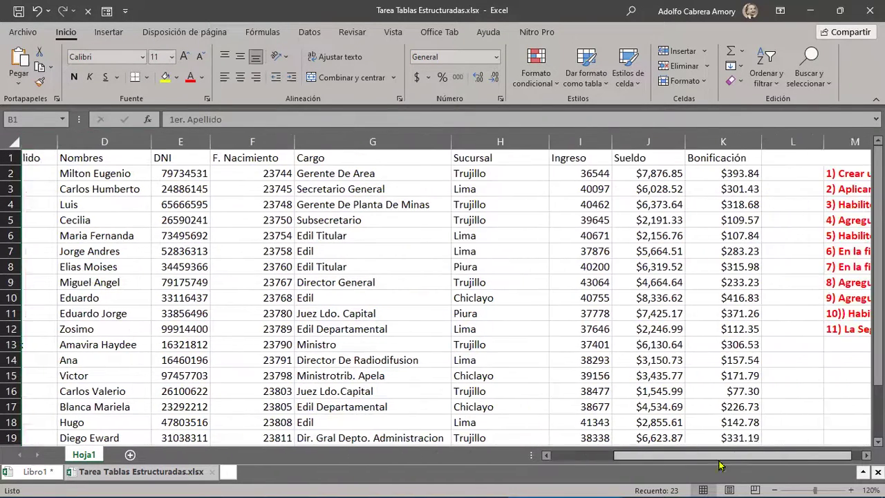
pyautogui.hscroll(1, 718, 458)
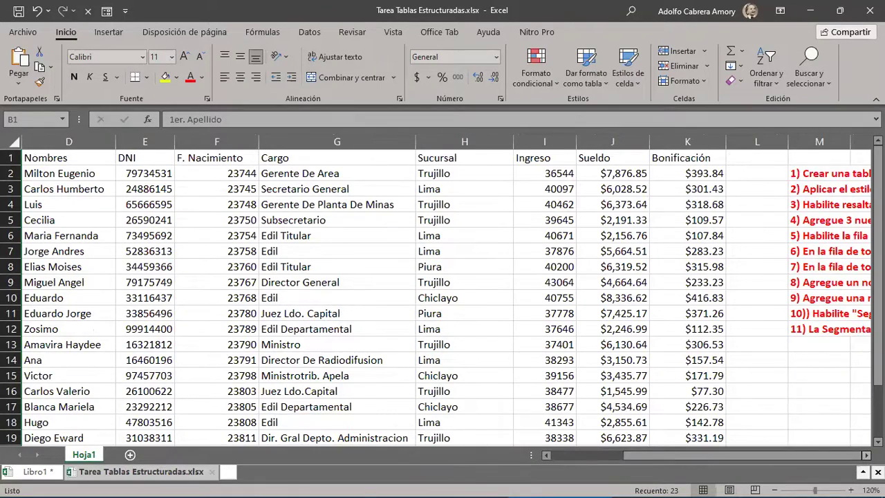
pyautogui.hscroll(3, 446, 297)
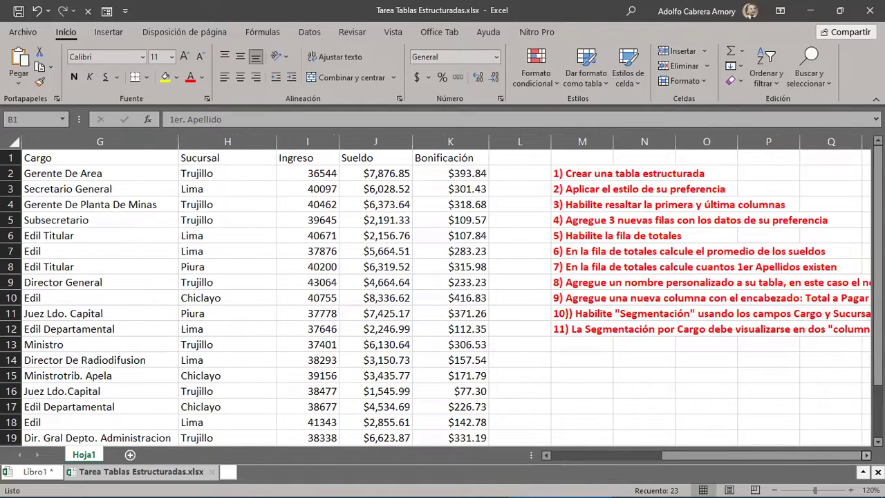
pyautogui.hscroll(1, 608, 259)
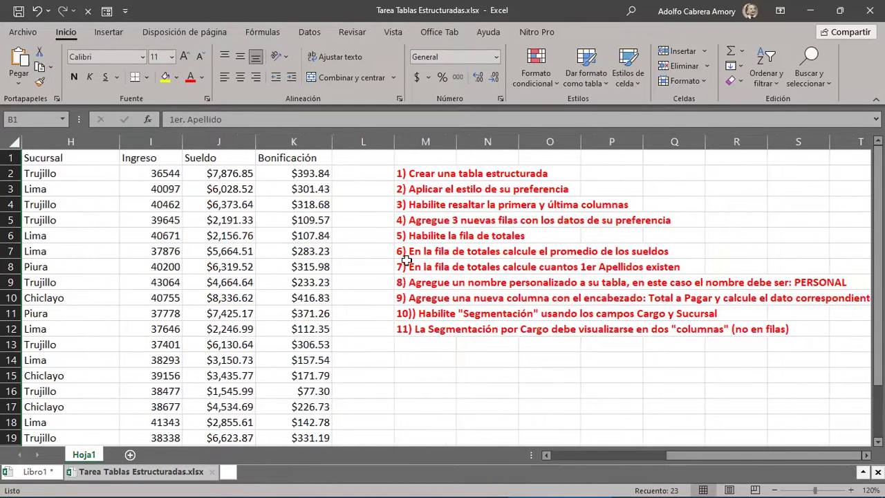
pyautogui.click(403, 268)
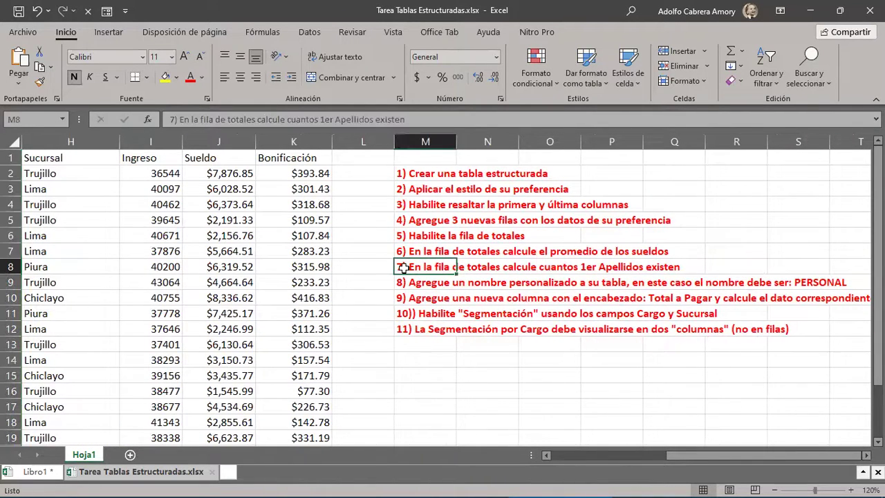
pyautogui.moveTo(408, 268); pyautogui.dragTo(693, 271)
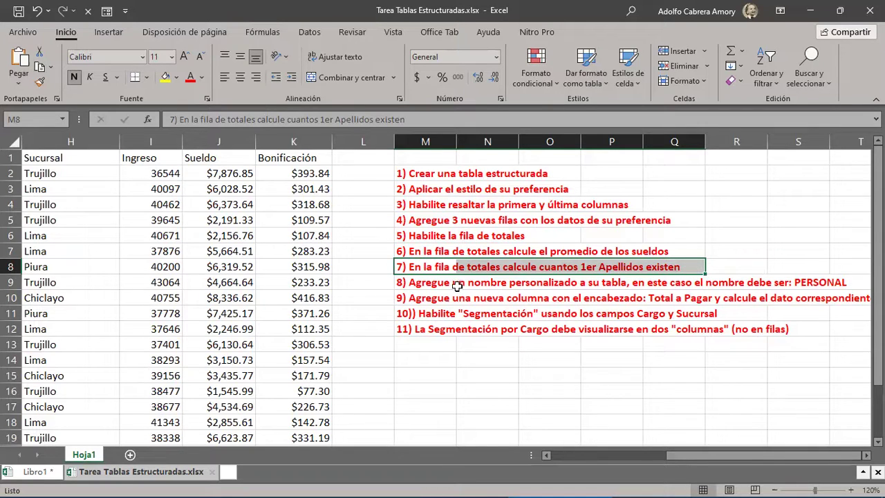
# Step: Read task 8 on giving the table the custom name PERSONAL
pyautogui.moveTo(404, 280); pyautogui.dragTo(842, 280)
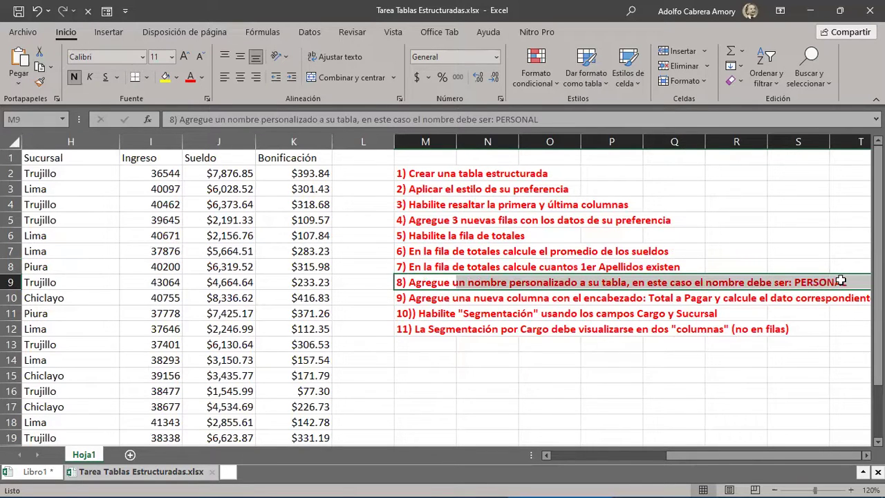
pyautogui.click(429, 282)
pyautogui.moveTo(429, 282); pyautogui.dragTo(840, 275)
pyautogui.click(795, 282)
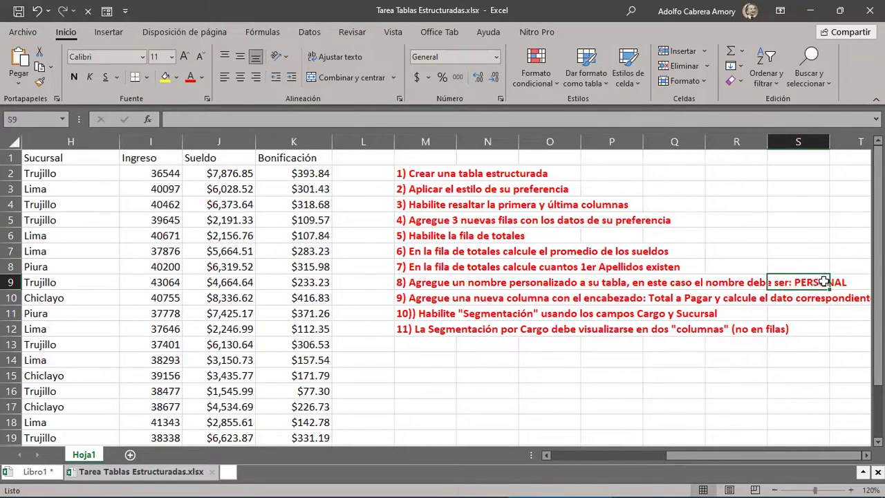
# Step: Read task 9 on adding a Total a Pagar column, checking cell L1 and the Sueldo and Bonificación columns involved
pyautogui.moveTo(427, 297); pyautogui.dragTo(752, 298)
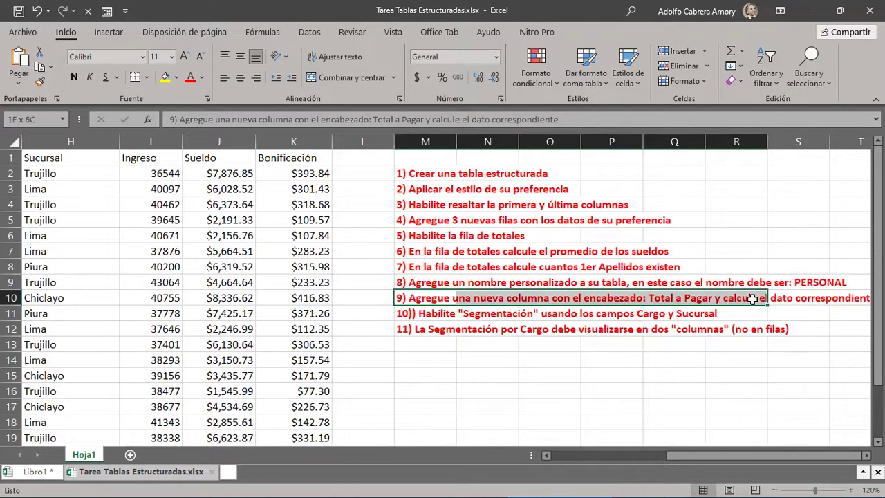
pyautogui.click(376, 160)
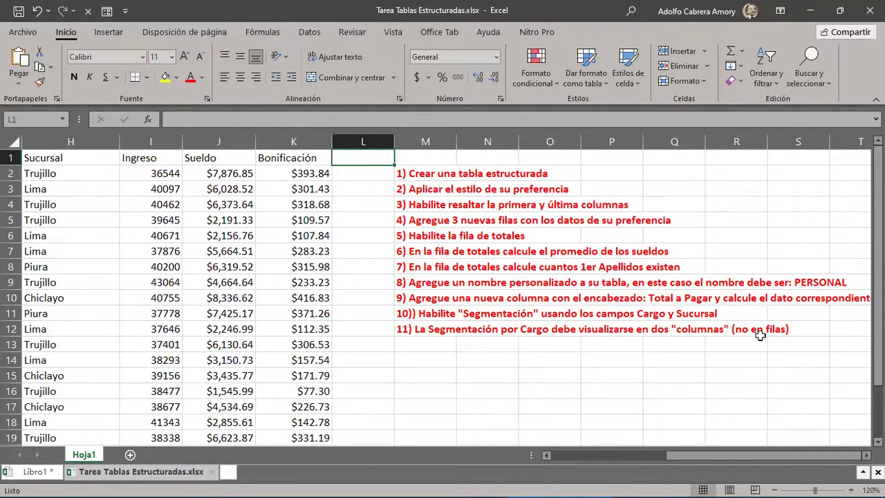
pyautogui.hscroll(1, 446, 298)
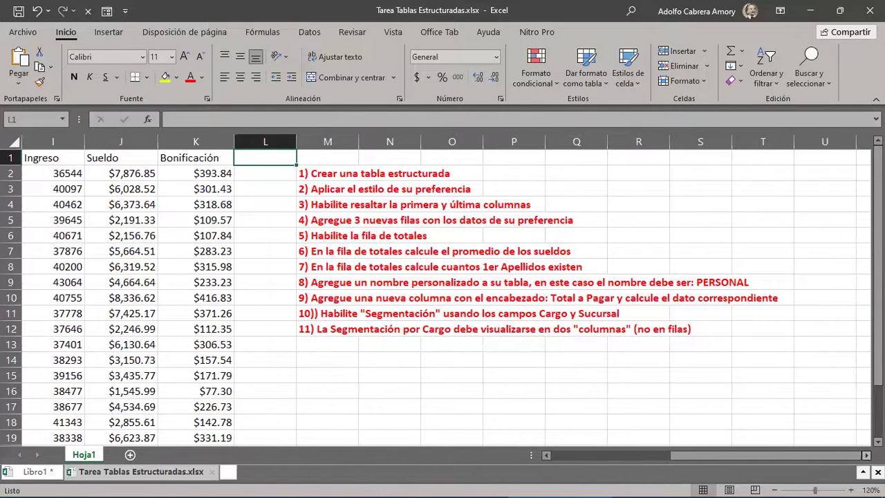
pyautogui.moveTo(558, 300); pyautogui.dragTo(752, 302)
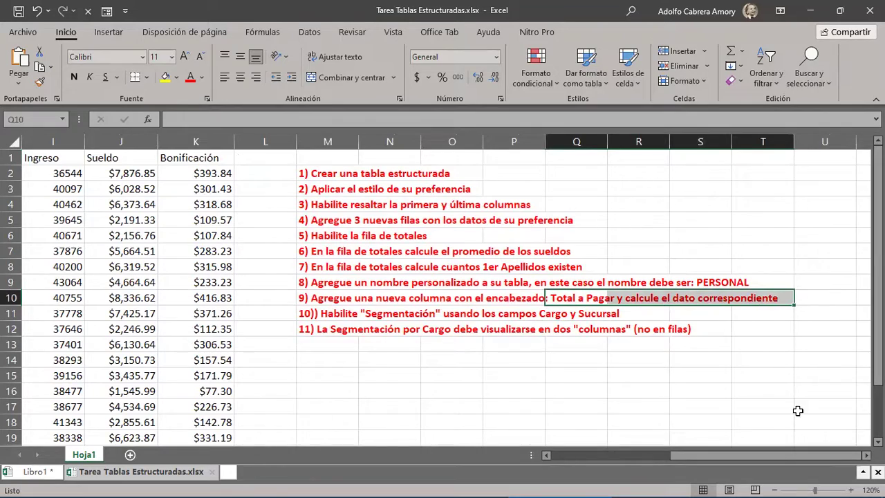
pyautogui.moveTo(782, 457); pyautogui.dragTo(736, 463)
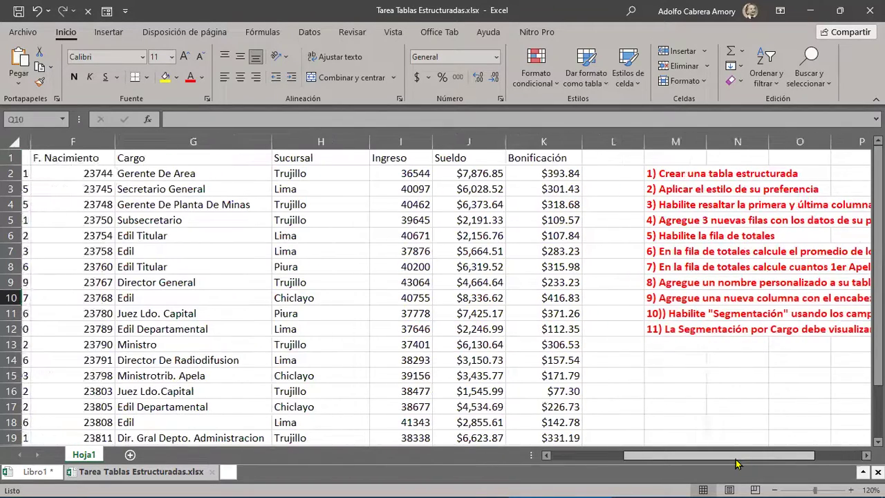
pyautogui.moveTo(446, 158); pyautogui.dragTo(450, 329)
pyautogui.moveTo(530, 158); pyautogui.dragTo(536, 344)
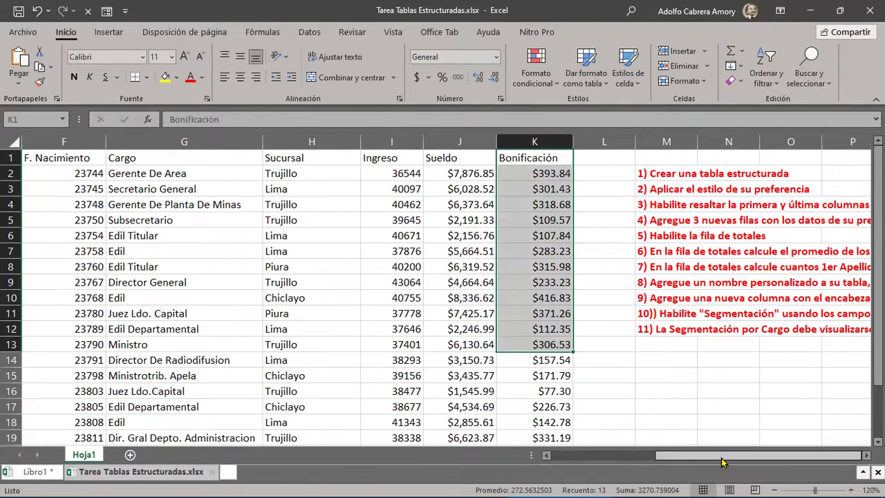
pyautogui.click(866, 455)
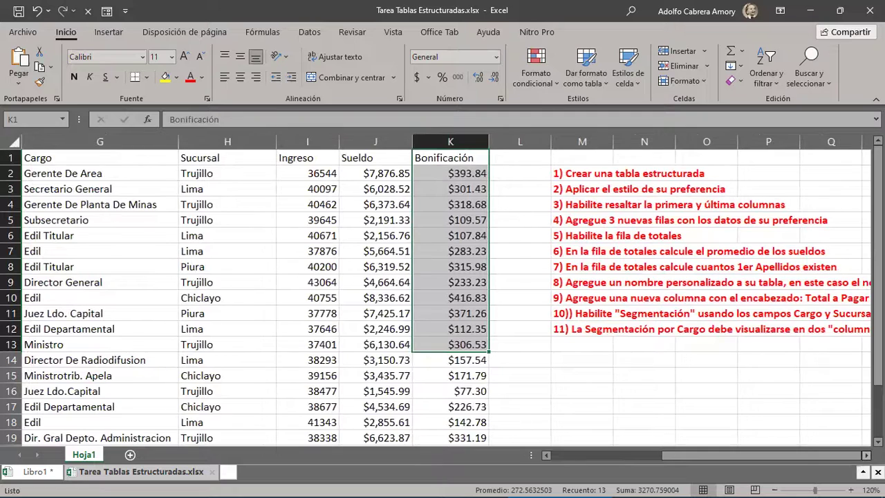
pyautogui.click(867, 455)
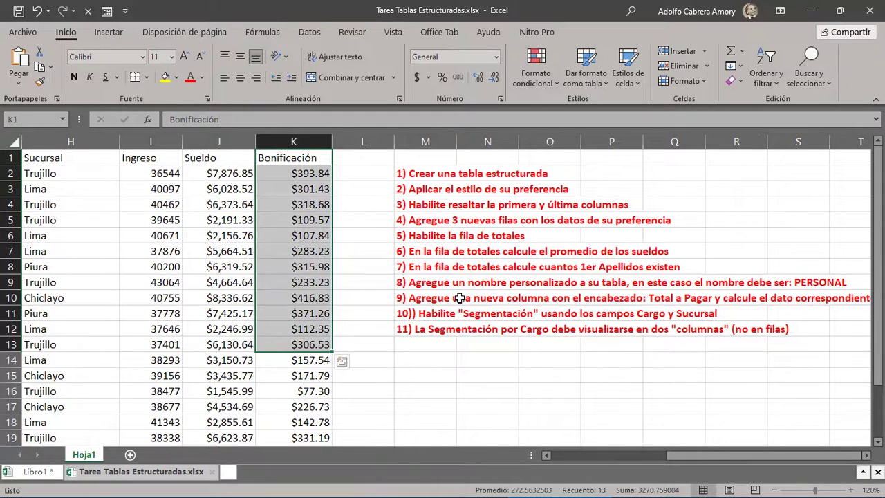
pyautogui.click(459, 298)
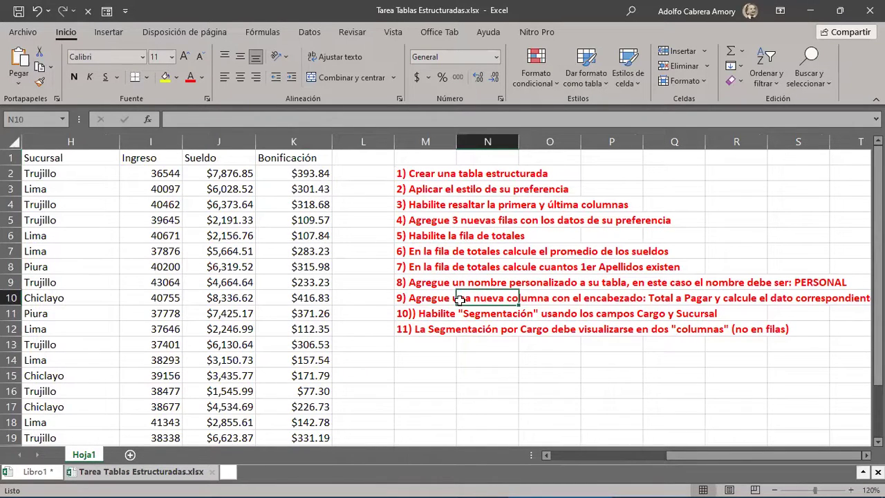
# Step: Read task 10 on enabling slicers for the Cargo and Sucursal fields
pyautogui.moveTo(425, 317); pyautogui.dragTo(719, 314)
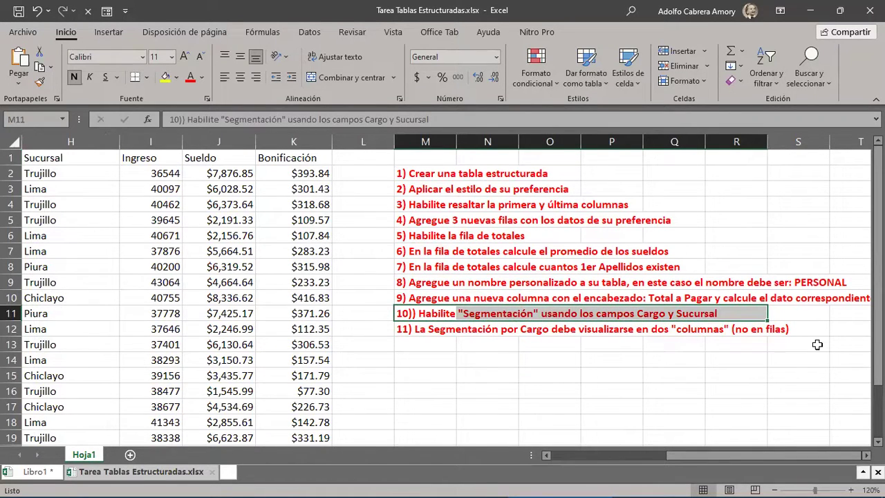
pyautogui.click(639, 313)
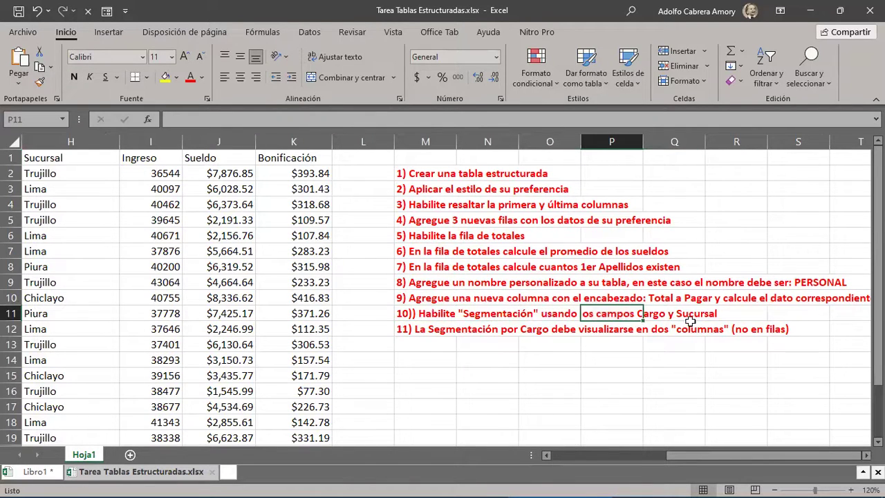
pyautogui.click(647, 313)
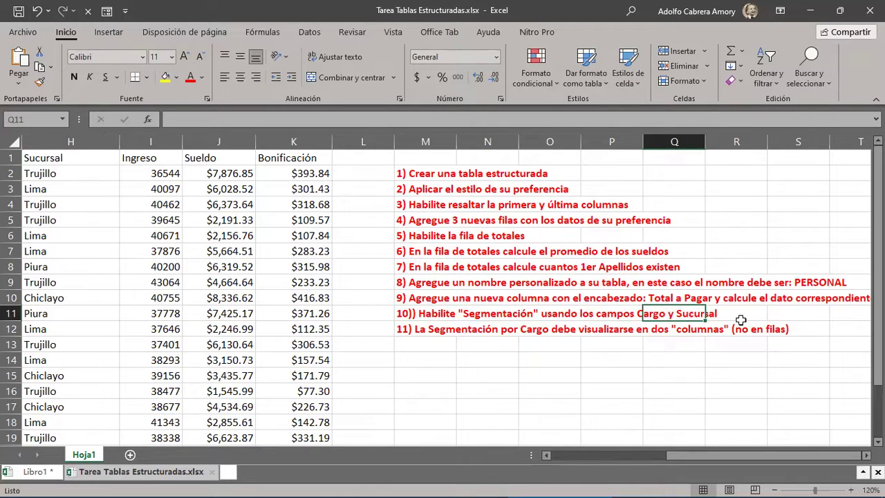
# Step: Read task 11 on showing the Cargo slicer in two columns instead of rows
pyautogui.click(418, 328)
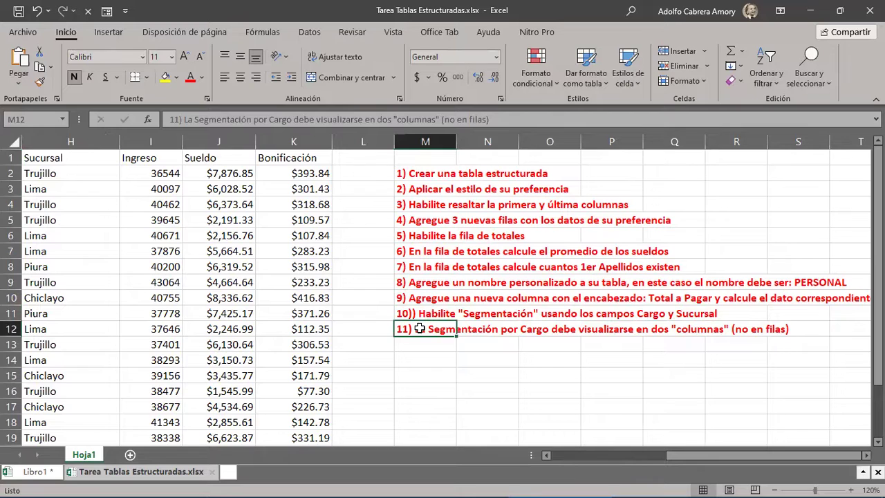
pyautogui.moveTo(419, 328); pyautogui.dragTo(660, 306)
pyautogui.moveTo(458, 330); pyautogui.dragTo(787, 327)
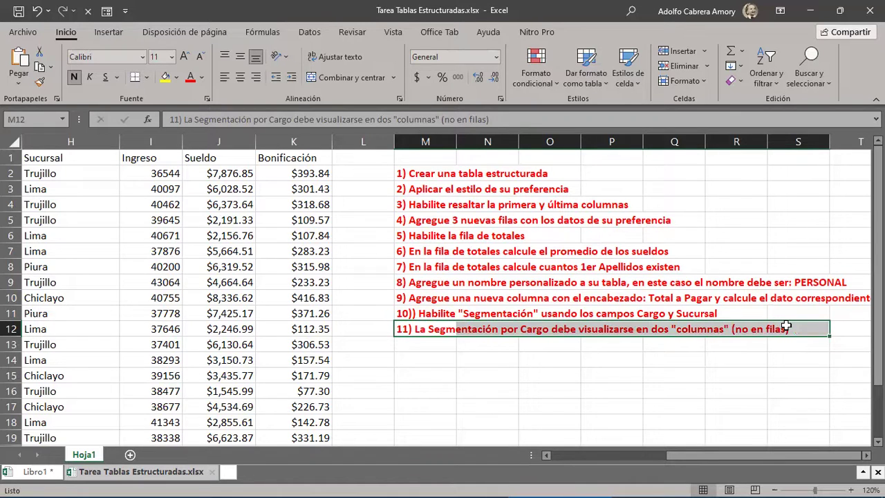
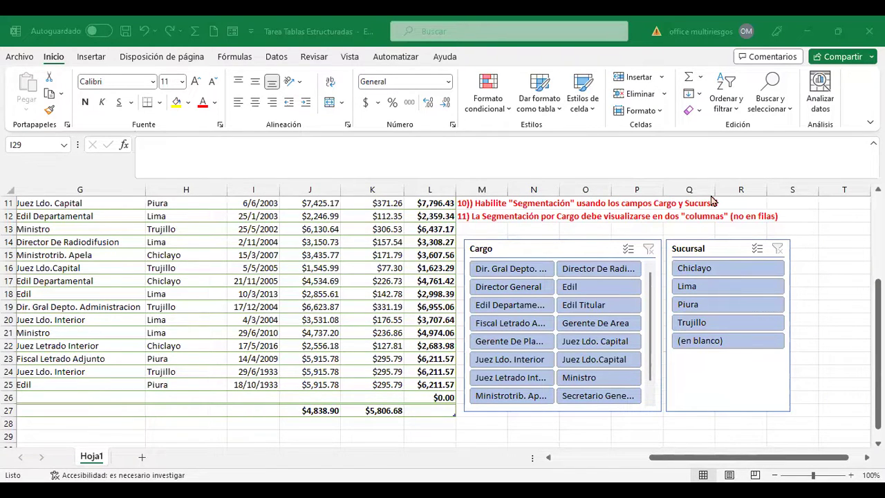
# Step: Examine the solved workbook's table from its final rows up to the header row and across to the task list
pyautogui.click(560, 462)
pyautogui.click(261, 360)
pyautogui.press('Up')
pyautogui.press('Up')
pyautogui.press('Up')
pyautogui.press('Up')
pyautogui.press('Up')
pyautogui.press('Up')
pyautogui.press('Up')
pyautogui.press('Up')
pyautogui.press('Up')
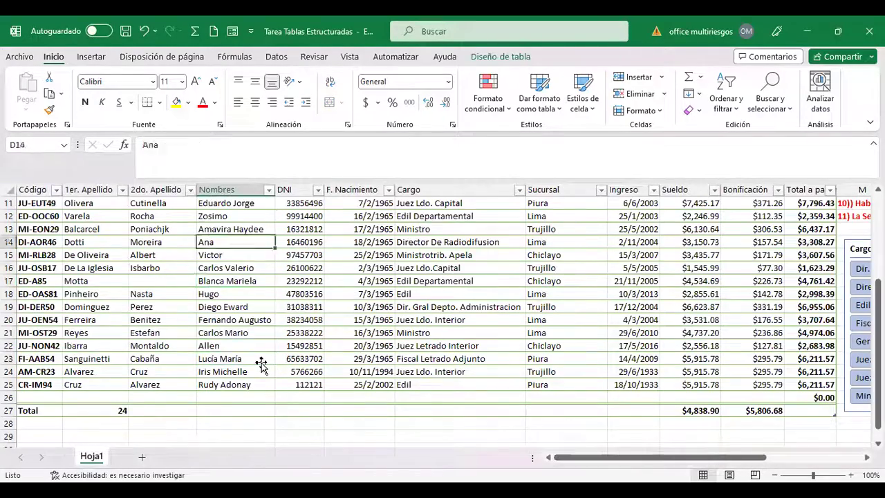
pyautogui.hotkey('ctrl', 'Up')
pyautogui.press('Right')
pyautogui.press('Right')
pyautogui.press('Right')
pyautogui.press('Right')
pyautogui.press('Right')
pyautogui.press('Right')
pyautogui.press('Right')
pyautogui.press('Right')
pyautogui.press('Right')
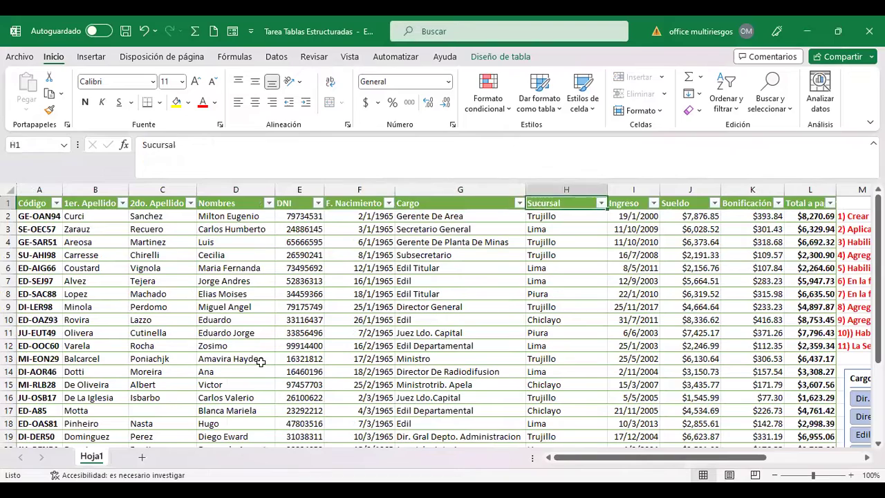
pyautogui.press('Right')
pyautogui.press('Right')
pyautogui.press('Right')
pyautogui.press('Right')
pyautogui.press('Right')
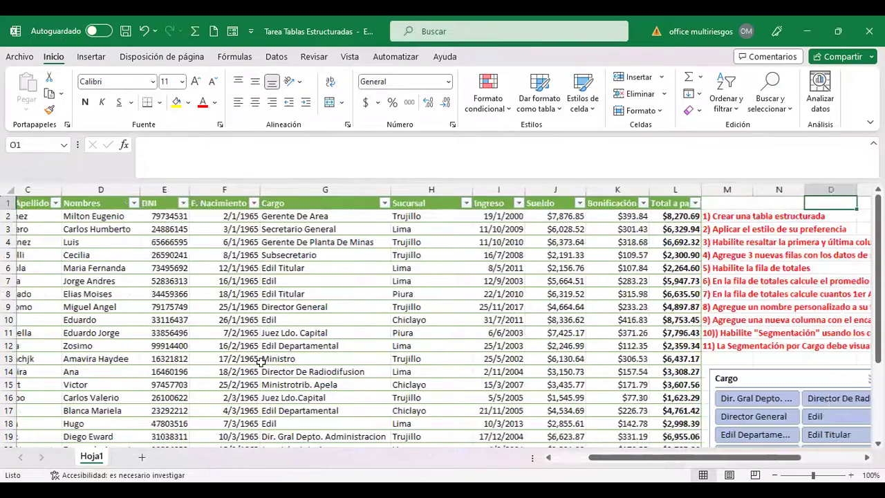
# Step: Review task 1 against the solved data range and look at the commands for inserting a table
pyautogui.press('Down')
pyautogui.press('Down')
pyautogui.press('Left')
pyautogui.press('Left')
pyautogui.press('Left')
pyautogui.press('Left')
pyautogui.press('Left')
pyautogui.press('Left')
pyautogui.press('Left')
pyautogui.press('Left')
pyautogui.press('Left')
pyautogui.press('Left')
pyautogui.press('Left')
pyautogui.press('Left')
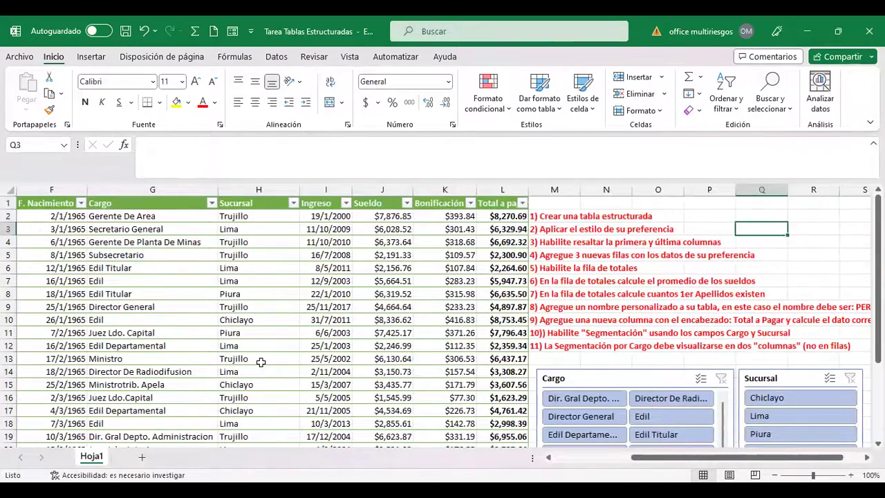
pyautogui.press('Left')
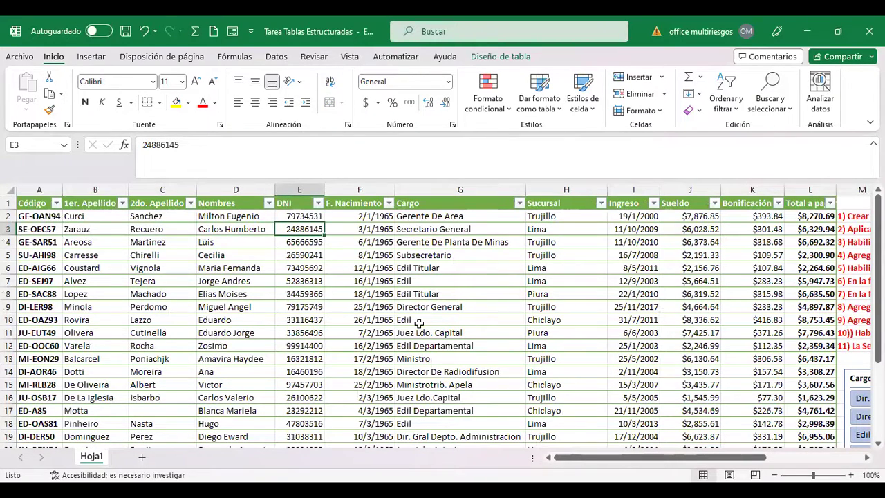
pyautogui.click(326, 294)
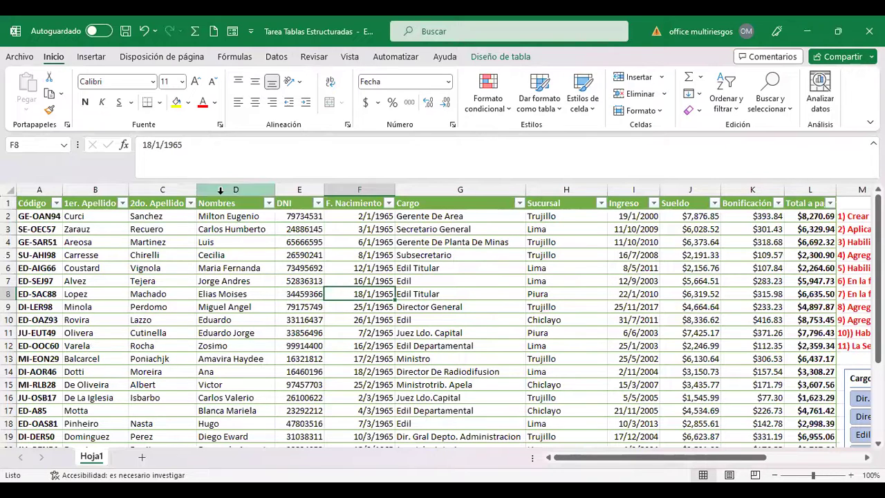
pyautogui.click(97, 59)
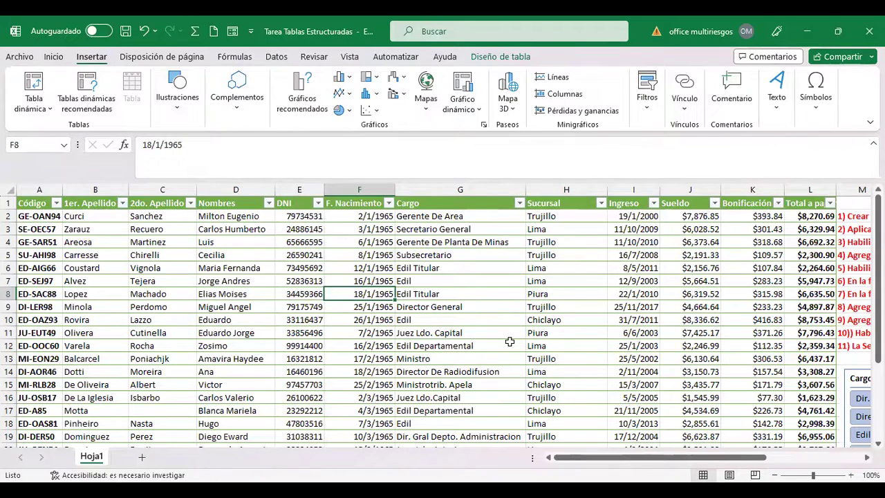
# Step: Look across row 11 of the table to the task list and read task 2 on applying a style
pyautogui.click(558, 335)
pyautogui.press('Right')
pyautogui.press('Right')
pyautogui.press('Right')
pyautogui.press('Right')
pyautogui.press('Right')
pyautogui.press('Right')
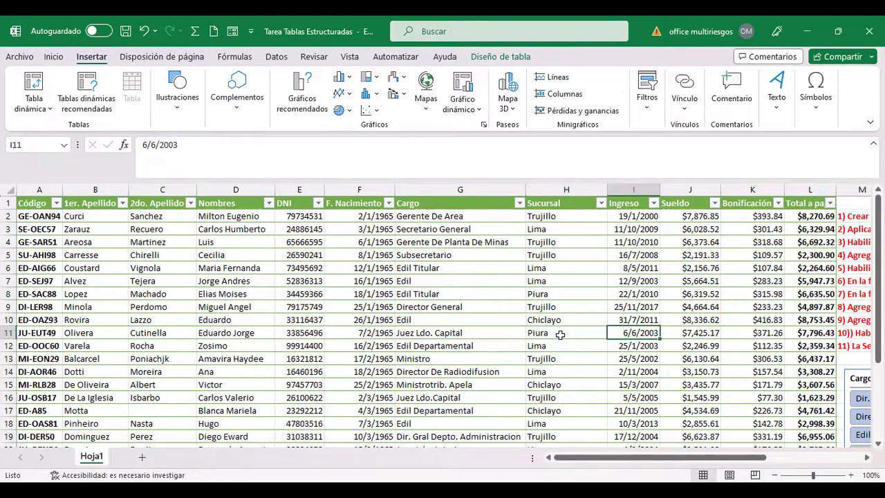
pyautogui.press('Right')
pyautogui.press('Right')
pyautogui.press('Right')
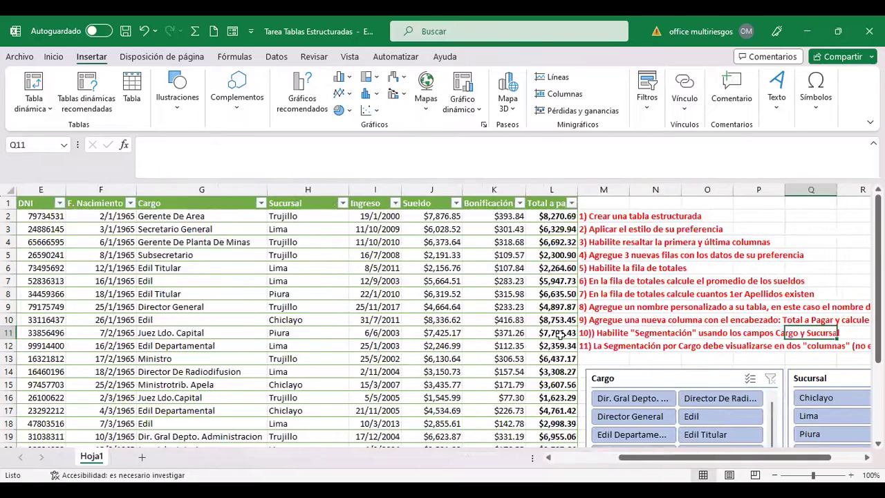
pyautogui.press('Right')
pyautogui.press('Right')
# Step: Return to the table's Código column and examine the table design options and available styles for task 2
pyautogui.press('Left')
pyautogui.press('Left')
pyautogui.press('Left')
pyautogui.press('Left')
pyautogui.press('Left')
pyautogui.press('Left')
pyautogui.press('Left')
pyautogui.press('Left')
pyautogui.press('Left')
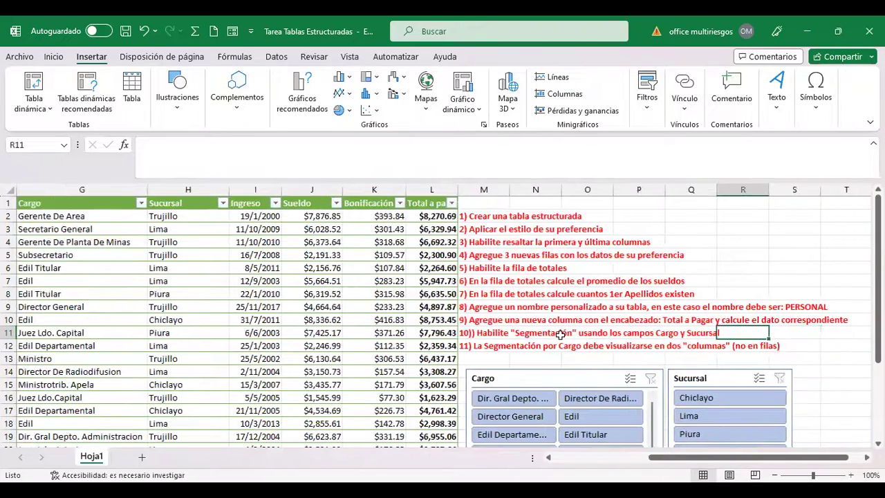
pyautogui.press('Left')
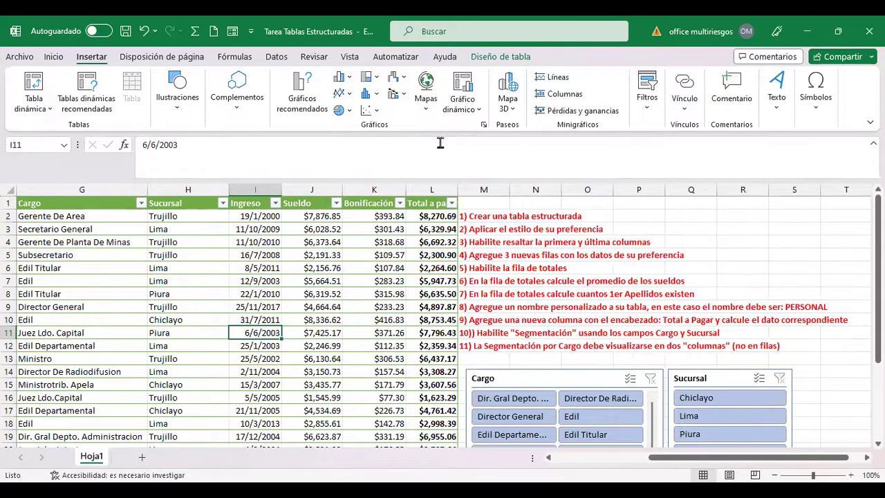
pyautogui.press('Left')
pyautogui.press('Left')
pyautogui.press('Left')
pyautogui.press('Left')
pyautogui.press('Left')
pyautogui.press('Left')
pyautogui.press('Left')
pyautogui.press('Left')
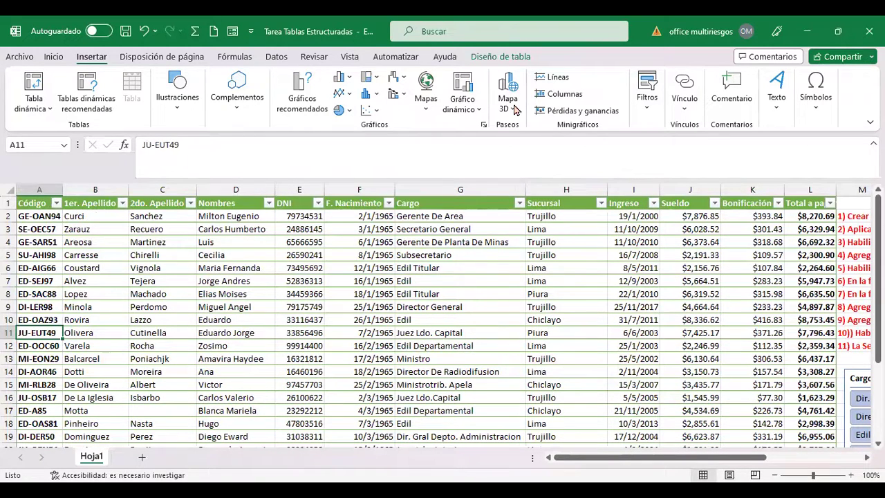
pyautogui.click(507, 61)
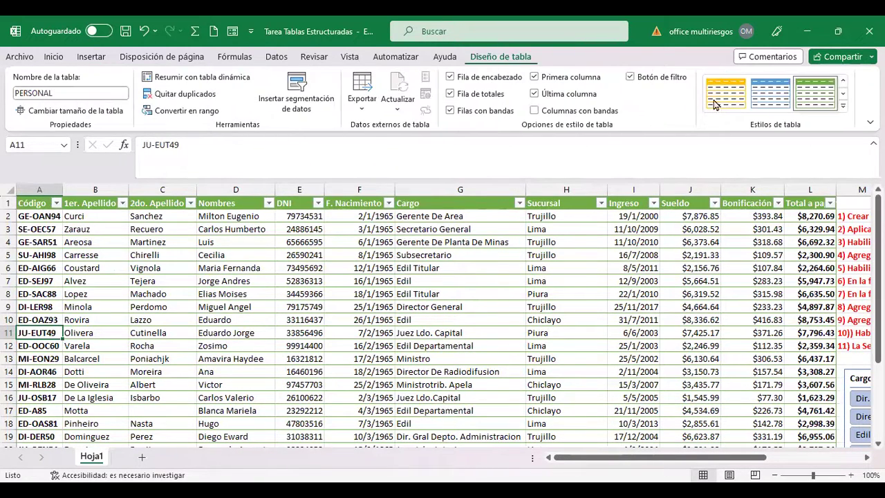
pyautogui.click(843, 105)
# Step: Read task 3 on highlighting the first and last columns, looking across row 6 to the task list
pyautogui.click(475, 270)
pyautogui.press('Right')
pyautogui.press('Right')
pyautogui.press('Right')
pyautogui.press('Right')
pyautogui.press('Right')
pyautogui.press('Right')
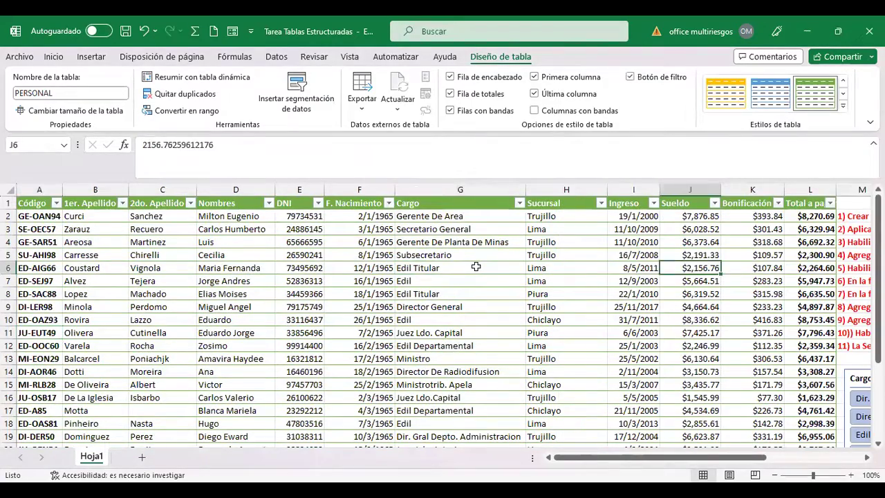
pyautogui.press('Right')
pyautogui.press('Right')
pyautogui.press('Right')
pyautogui.press('Right')
pyautogui.press('Right')
pyautogui.press('Right')
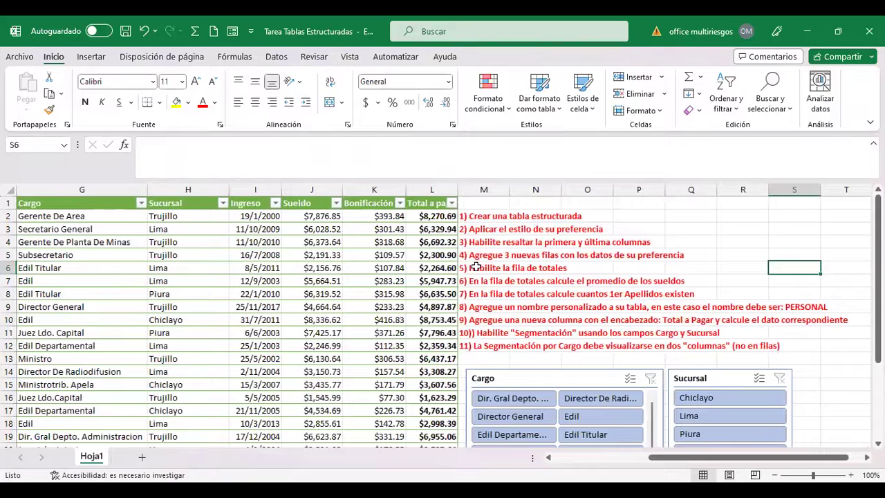
# Step: Check the first and last column style options against the Código column of the PERSONAL table
pyautogui.press('Left')
pyautogui.press('Left')
pyautogui.press('Left')
pyautogui.press('Left')
pyautogui.press('Left')
pyautogui.press('Left')
pyautogui.press('Left')
pyautogui.press('Left')
pyautogui.press('Left')
pyautogui.press('Left')
pyautogui.press('Left')
pyautogui.press('Left')
pyautogui.press('Left')
pyautogui.press('Left')
pyautogui.press('Left')
pyautogui.press('Left')
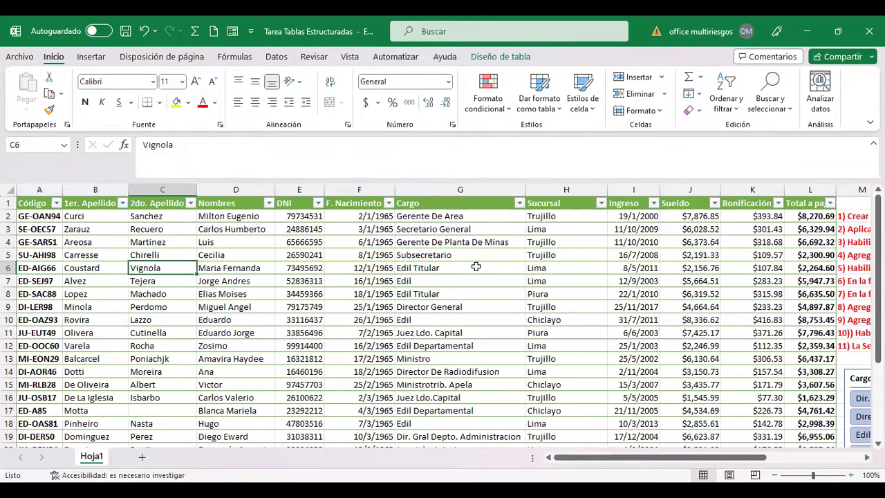
pyautogui.press('Right')
pyautogui.press('Right')
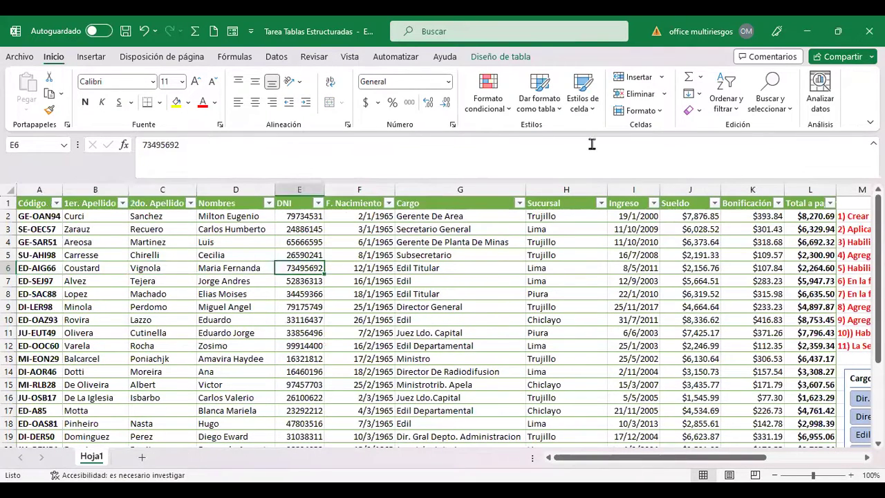
pyautogui.click(508, 56)
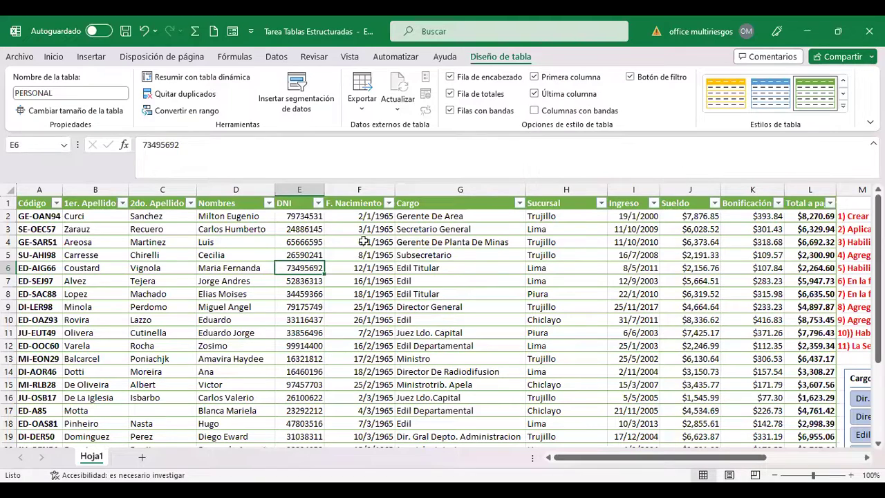
pyautogui.click(47, 263)
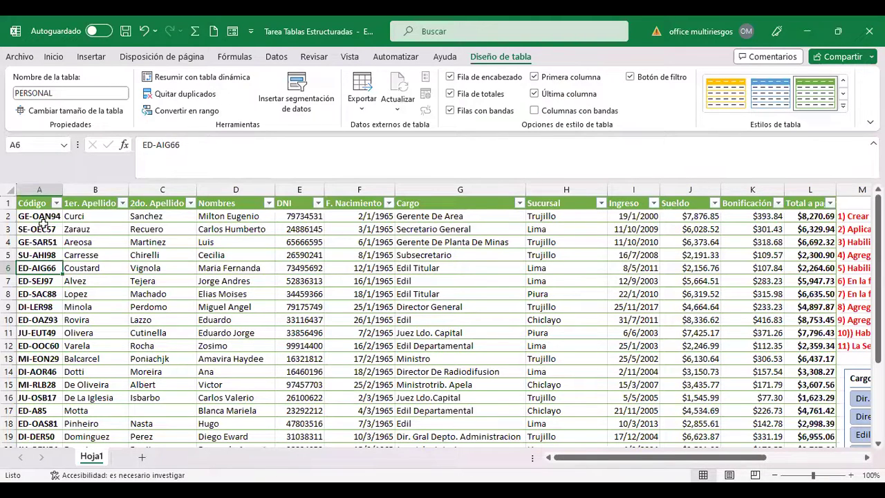
pyautogui.moveTo(43, 223); pyautogui.dragTo(55, 294)
# Step: Inspect row 8 through the Total a Pagar column and consult the task list beside the table
pyautogui.click(116, 293)
pyautogui.press('Right')
pyautogui.press('Right')
pyautogui.press('Right')
pyautogui.press('Right')
pyautogui.press('Right')
pyautogui.press('Right')
pyautogui.press('Right')
pyautogui.press('Right')
pyautogui.press('Right')
pyautogui.press('Right')
pyautogui.press('Right')
pyautogui.press('Right')
pyautogui.press('Right')
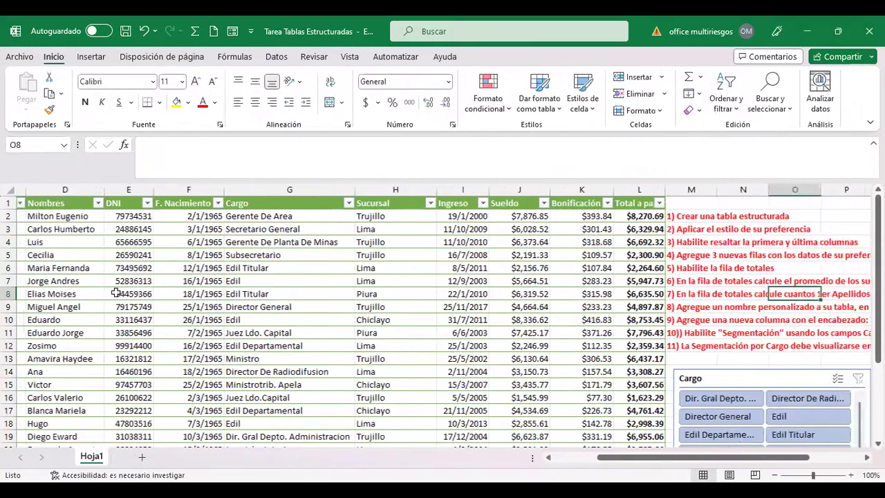
pyautogui.press('Right')
pyautogui.press('Right')
pyautogui.press('Right')
pyautogui.press('Right')
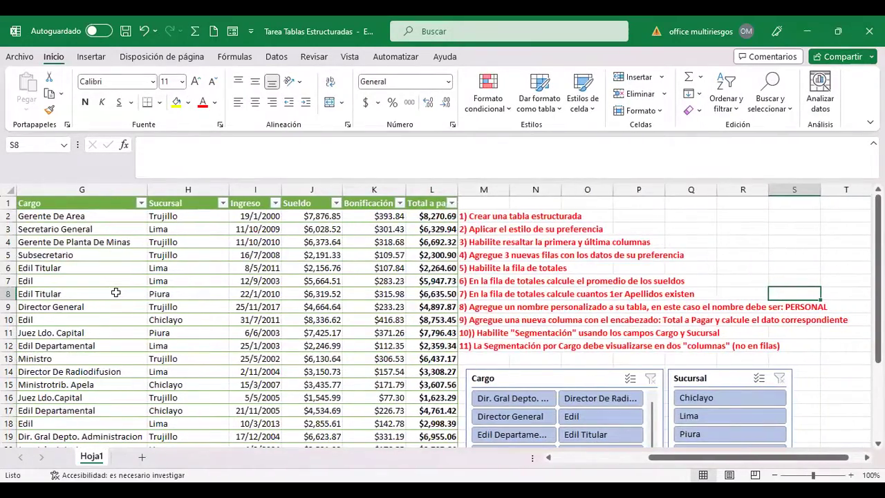
# Step: Examine the end of the table and its totals row for task 4 on adding three new rows
pyautogui.press('Left')
pyautogui.press('Left')
pyautogui.press('Left')
pyautogui.press('Left')
pyautogui.press('Left')
pyautogui.press('Left')
pyautogui.press('Left')
pyautogui.press('Left')
pyautogui.press('Left')
pyautogui.press('Left')
pyautogui.press('Left')
pyautogui.press('Left')
pyautogui.press('Left')
pyautogui.press('Left')
pyautogui.press('Left')
pyautogui.press('Left')
pyautogui.press('Left')
pyautogui.press('Left')
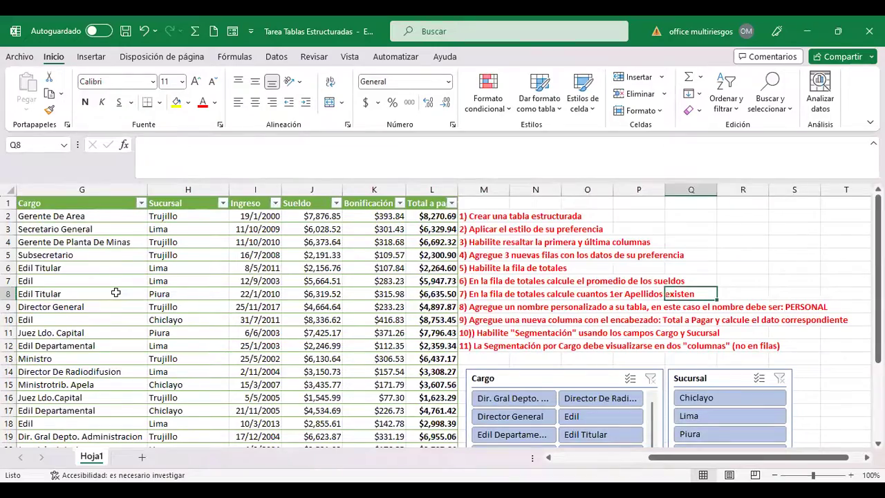
pyautogui.press('Down')
pyautogui.press('Down')
pyautogui.press('Down')
pyautogui.press('Down')
pyautogui.press('Down')
pyautogui.press('Down')
pyautogui.press('Down')
pyautogui.press('Down')
pyautogui.press('Down')
pyautogui.press('Down')
pyautogui.press('Down')
pyautogui.press('Down')
pyautogui.press('Down')
pyautogui.press('Down')
pyautogui.press('Down')
pyautogui.press('Down')
pyautogui.press('Down')
pyautogui.press('Down')
pyautogui.press('Down')
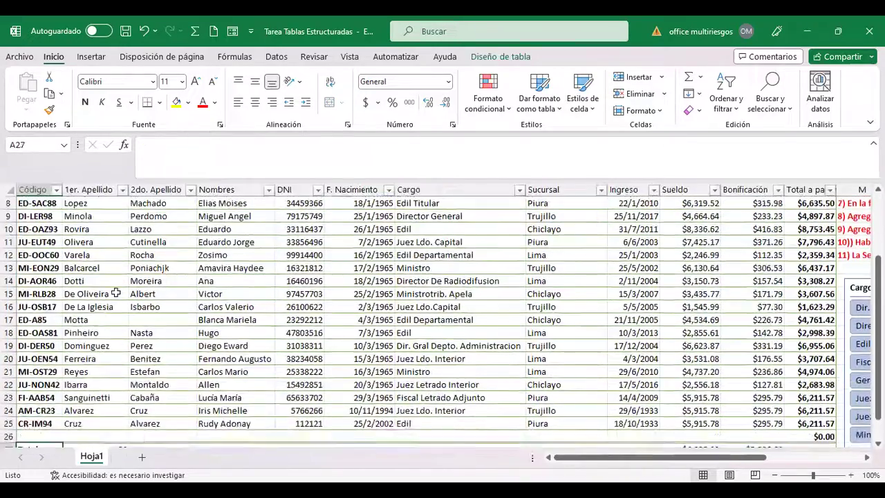
# Step: Fill the empty row 26 from Código through Sueldo with the data from the row above
pyautogui.press('Up')
pyautogui.press('Up')
pyautogui.press('Up')
pyautogui.press('Up')
pyautogui.press('Down')
pyautogui.press('Down')
pyautogui.press('Down')
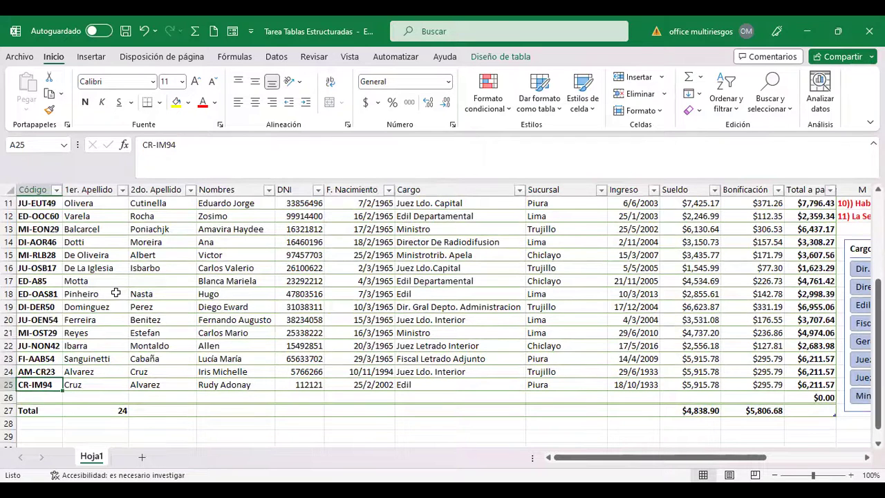
pyautogui.hotkey('shift', 'Right')
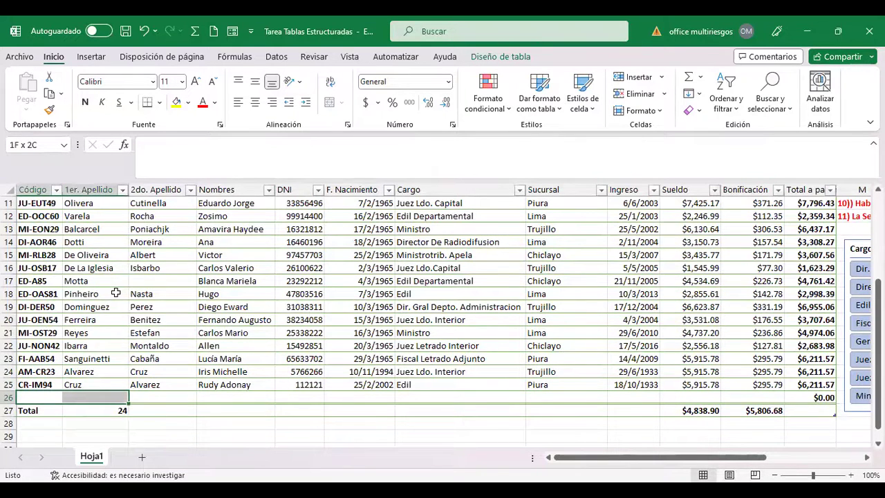
pyautogui.hotkey('shift', 'Right')
pyautogui.hotkey('shift', 'Right')
pyautogui.hotkey('shift', 'Right')
pyautogui.hotkey('shift', 'Right')
pyautogui.hotkey('shift', 'Right')
pyautogui.hotkey('shift', 'Right')
pyautogui.hotkey('shift', 'Right')
pyautogui.hotkey('shift', 'Right')
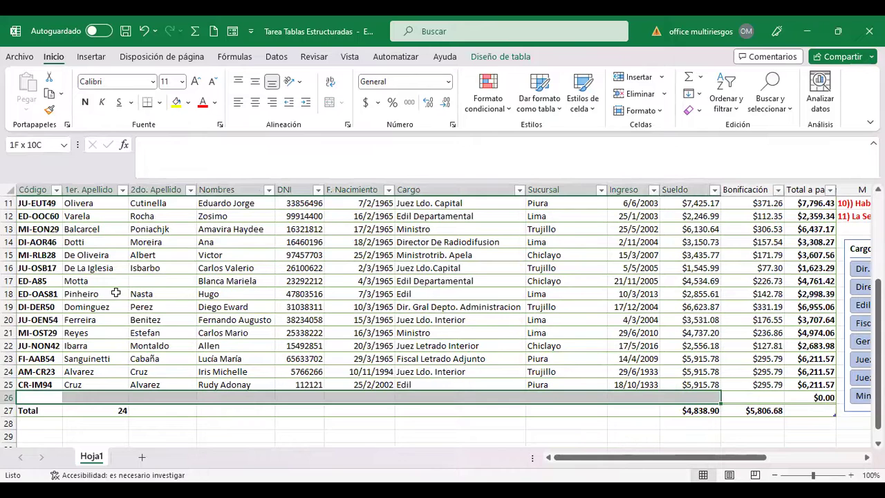
pyautogui.press('Left')
pyautogui.hotkey('shift', 'Right')
pyautogui.hotkey('shift', 'Right')
pyautogui.hotkey('shift', 'Right')
pyautogui.hotkey('shift', 'Right')
pyautogui.hotkey('shift', 'Right')
pyautogui.hotkey('shift', 'Right')
pyautogui.hotkey('shift', 'Right')
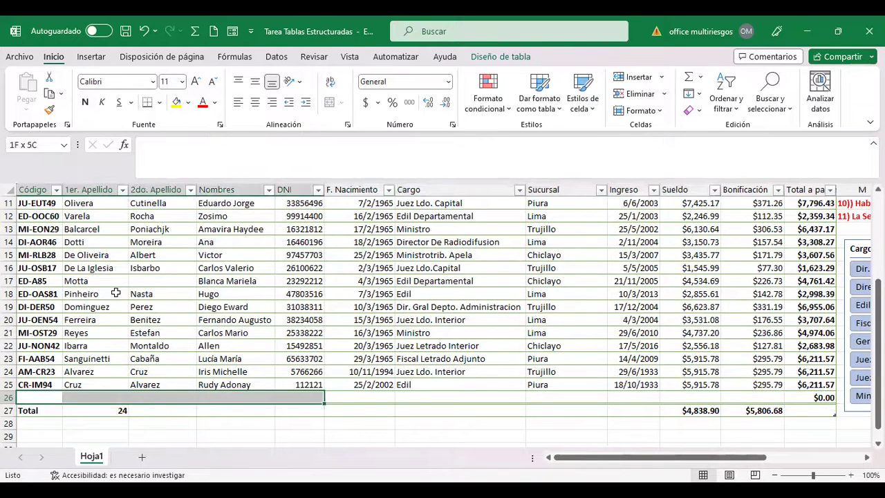
pyautogui.hotkey('shift', 'Right')
pyautogui.hotkey('shift', 'Right')
pyautogui.hotkey('ctrl', 'd')
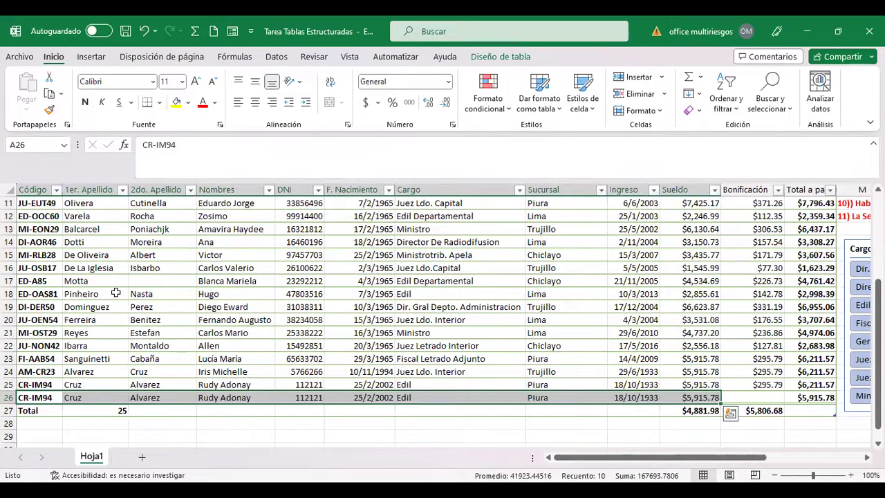
# Step: Fill the Bonificación cell of row 26 with the value from the row above
pyautogui.press('Right')
pyautogui.press('Right')
pyautogui.press('Right')
pyautogui.press('Right')
pyautogui.press('Right')
pyautogui.press('Right')
pyautogui.press('Right')
pyautogui.press('Right')
pyautogui.press('Right')
pyautogui.press('Right')
pyautogui.press('Right')
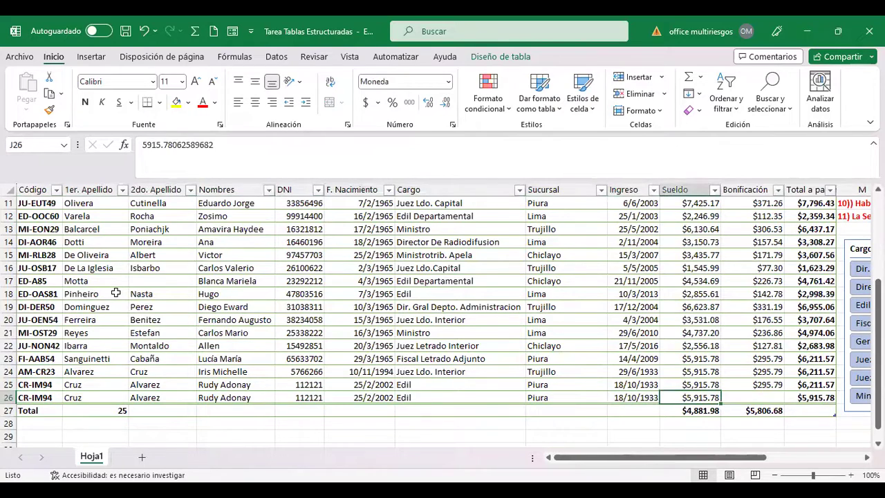
pyautogui.press('Right')
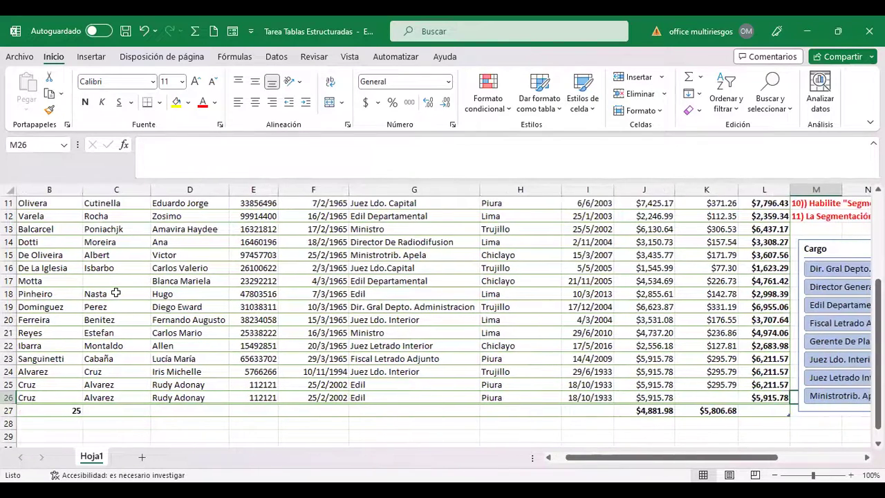
pyautogui.press('Left')
pyautogui.press('Left')
pyautogui.hotkey('ctrl', 'd')
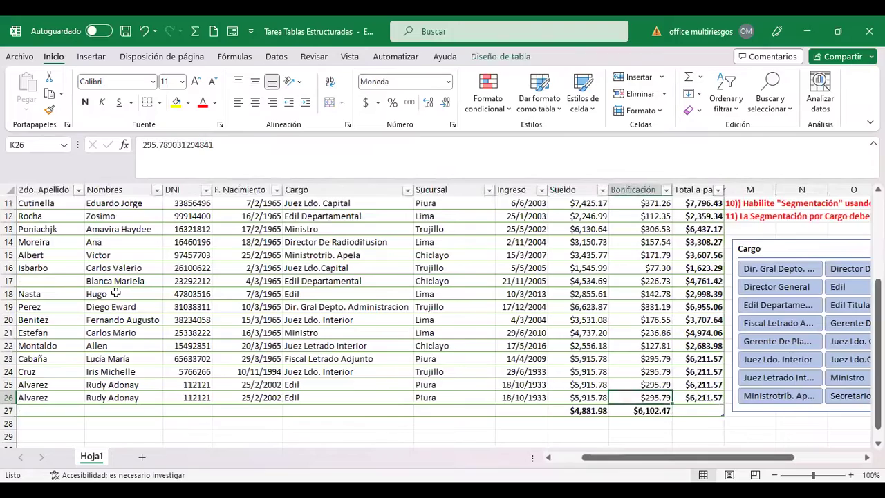
# Step: Return to the task list beside the table and read task 5 on enabling the totals row
pyautogui.press('Right')
pyautogui.press('Right')
pyautogui.press('Right')
pyautogui.press('Right')
pyautogui.press('Right')
pyautogui.press('Right')
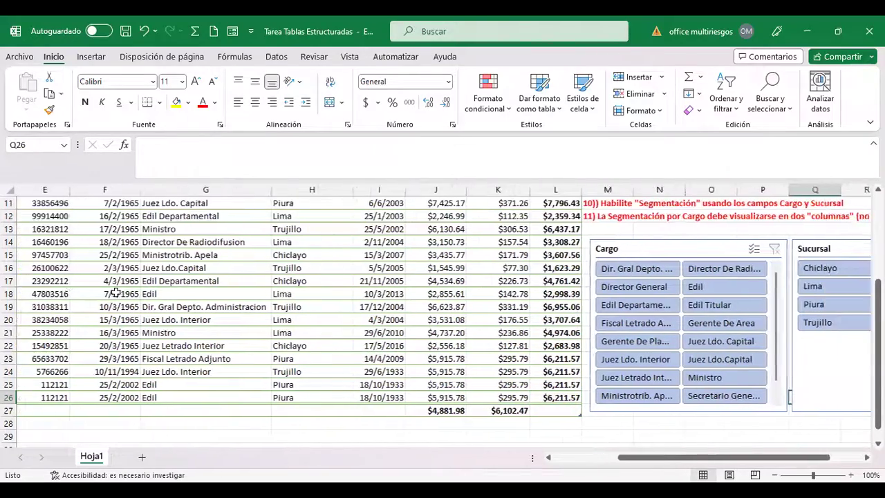
pyautogui.press('Right')
pyautogui.press('Up')
pyautogui.press('Up')
pyautogui.press('Up')
pyautogui.press('Up')
pyautogui.press('Up')
pyautogui.press('Up')
pyautogui.press('Up')
pyautogui.press('Up')
pyautogui.press('Up')
pyautogui.press('Up')
pyautogui.press('Up')
pyautogui.press('Up')
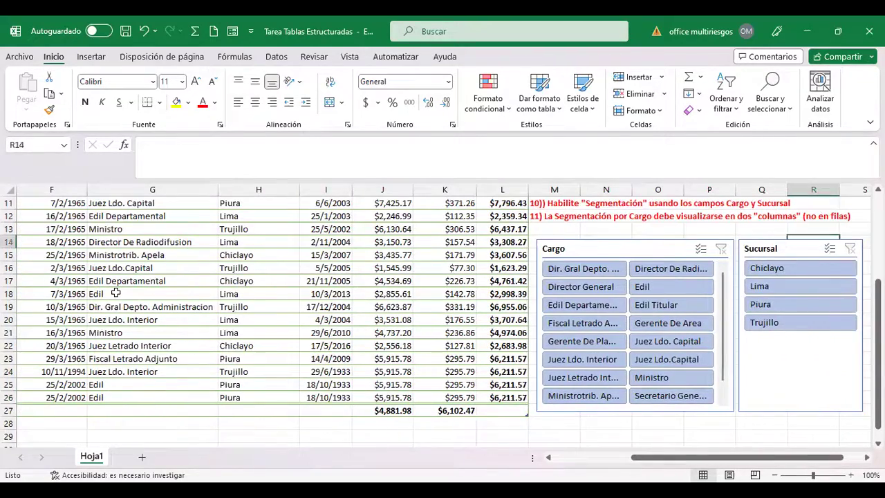
pyautogui.press('Up')
pyautogui.press('Up')
pyautogui.press('Up')
pyautogui.press('Up')
pyautogui.press('Up')
pyautogui.press('Up')
pyautogui.press('Up')
pyautogui.press('Up')
pyautogui.press('Up')
# Step: Return to the table's Cargo cell in row 6 and check the table design options for the totals row
pyautogui.press('Down')
pyautogui.press('Left')
pyautogui.press('Left')
pyautogui.press('Left')
pyautogui.press('Left')
pyautogui.press('Left')
pyautogui.press('Left')
pyautogui.press('Left')
pyautogui.press('Left')
pyautogui.press('Left')
pyautogui.press('Left')
pyautogui.press('Left')
pyautogui.press('Left')
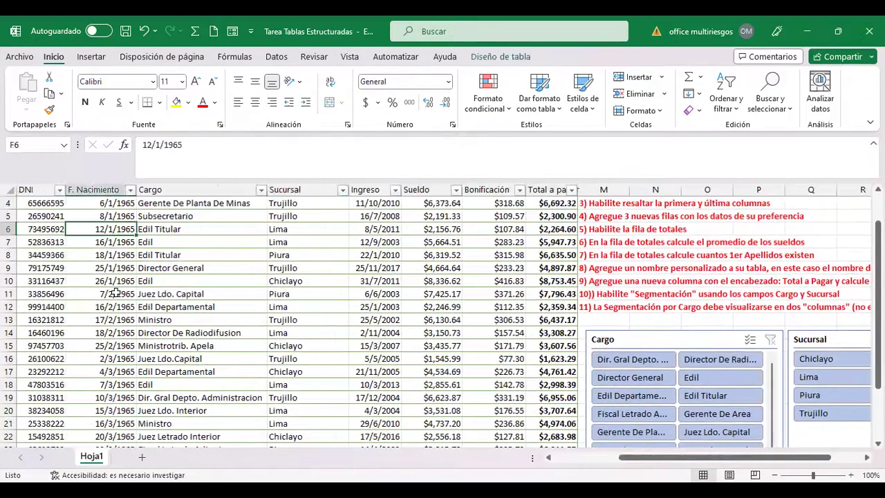
pyautogui.press('Right')
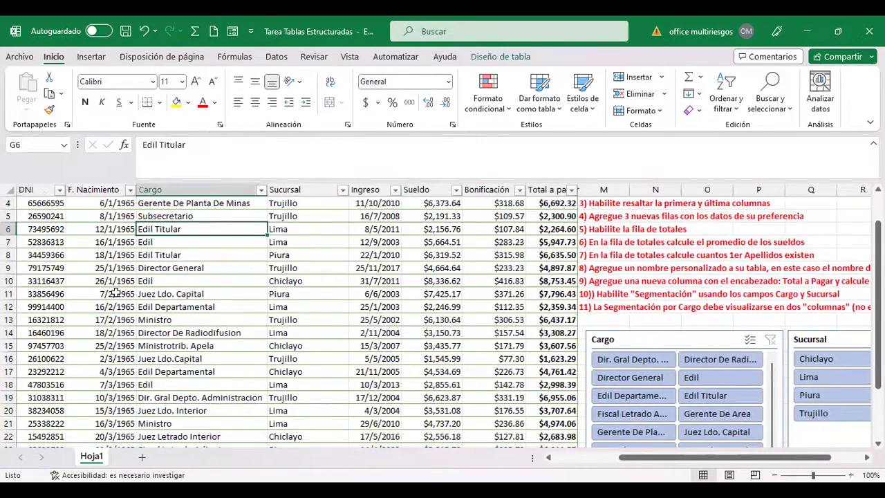
pyautogui.click(503, 58)
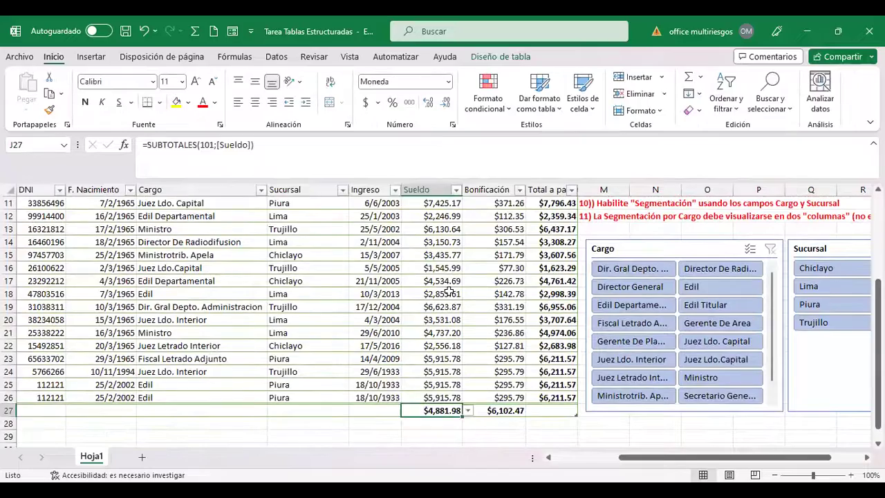
# Step: Inspect the totals row around the Sueldo average for task 6, continuing across row 27 past the slicers
pyautogui.press('Left')
pyautogui.press('Left')
pyautogui.press('Left')
pyautogui.press('Left')
pyautogui.press('Left')
pyautogui.press('Left')
pyautogui.press('Left')
pyautogui.press('Left')
pyautogui.press('Left')
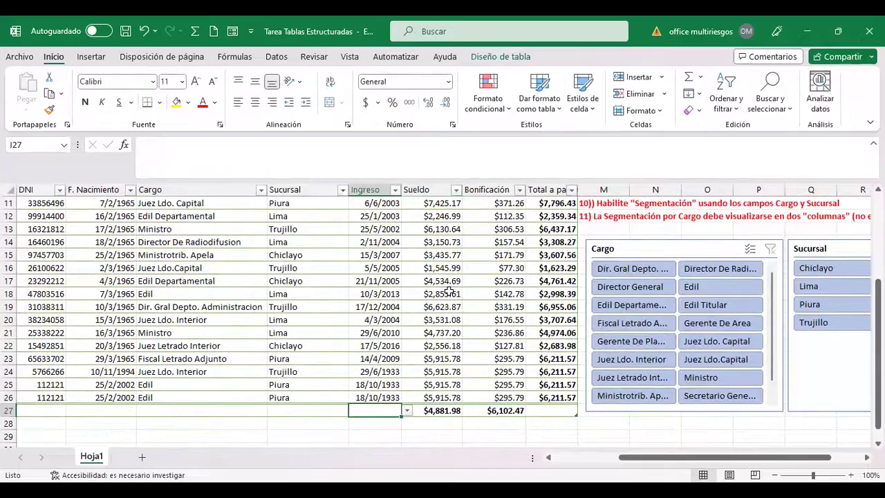
pyautogui.press('Right')
pyautogui.press('Right')
pyautogui.press('Right')
pyautogui.press('Right')
pyautogui.press('Right')
pyautogui.press('Right')
pyautogui.press('Right')
pyautogui.press('Right')
pyautogui.press('Right')
pyautogui.press('Right')
pyautogui.press('Right')
pyautogui.press('Right')
pyautogui.press('Right')
pyautogui.press('Right')
pyautogui.press('Right')
pyautogui.press('Right')
pyautogui.press('Right')
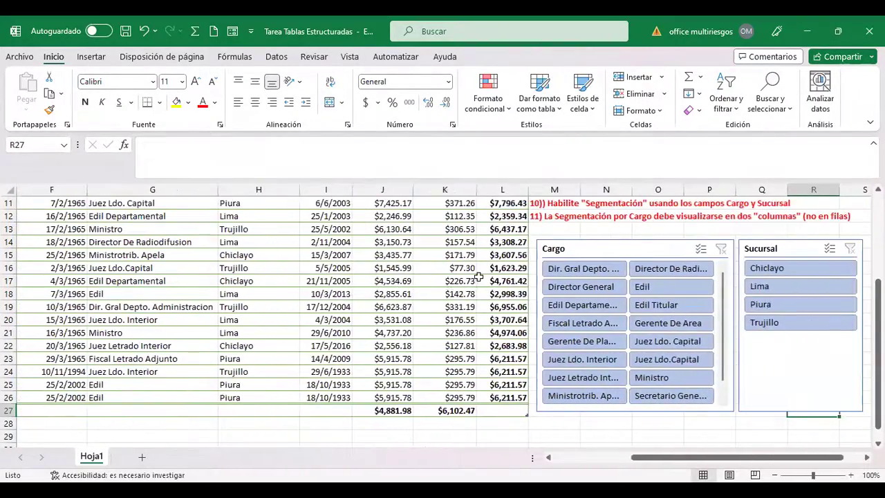
# Step: Return to the task list beside the table and read task 6 on averaging the salaries in the totals row
pyautogui.click(478, 279)
pyautogui.hotkey('ctrl', 'Up')
pyautogui.hotkey('ctrl', 'Up')
pyautogui.press('Down')
pyautogui.press('Down')
pyautogui.press('Down')
pyautogui.press('Down')
pyautogui.press('Right')
pyautogui.press('Right')
pyautogui.press('Right')
pyautogui.press('Right')
pyautogui.press('Right')
pyautogui.press('Right')
pyautogui.press('Right')
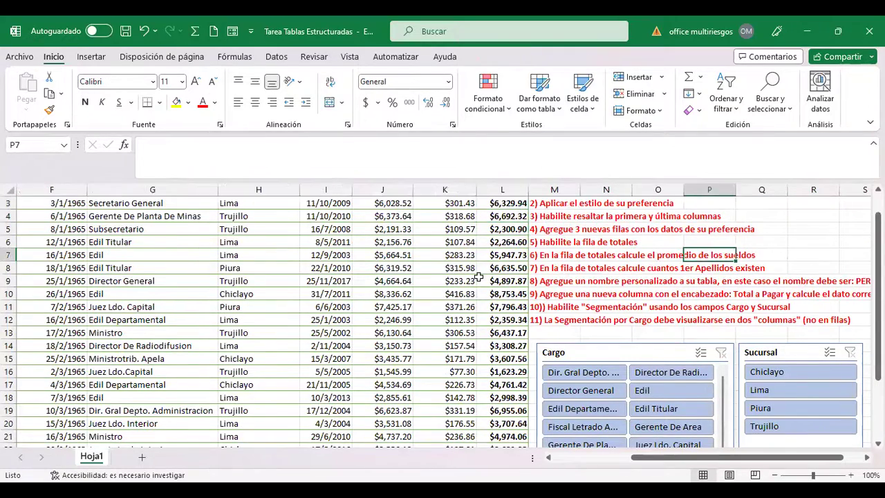
# Step: Go to the Sueldo cell of the totals row and check its summary function options
pyautogui.press('Left')
pyautogui.press('Left')
pyautogui.press('Left')
pyautogui.press('Left')
pyautogui.press('Left')
pyautogui.press('Left')
pyautogui.press('Left')
pyautogui.press('Left')
pyautogui.press('Left')
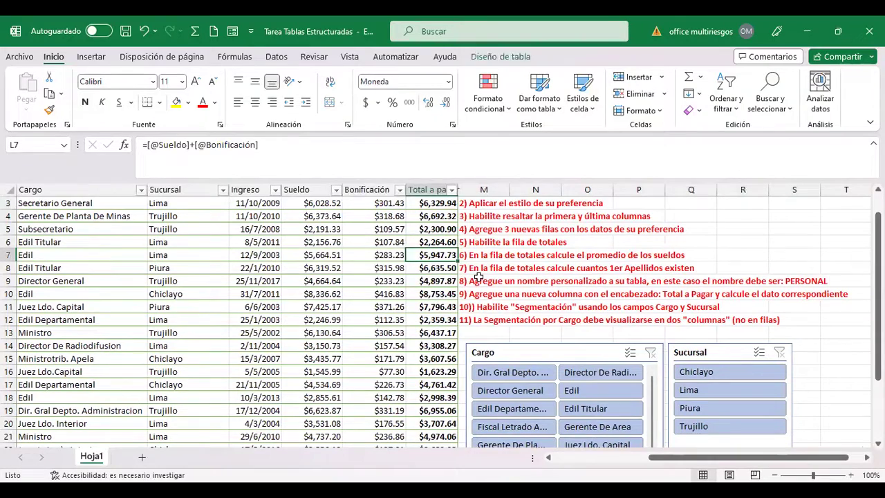
pyautogui.press('Down')
pyautogui.press('Down')
pyautogui.hotkey('ctrl', 'Down')
pyautogui.press('Down')
pyautogui.press('Up')
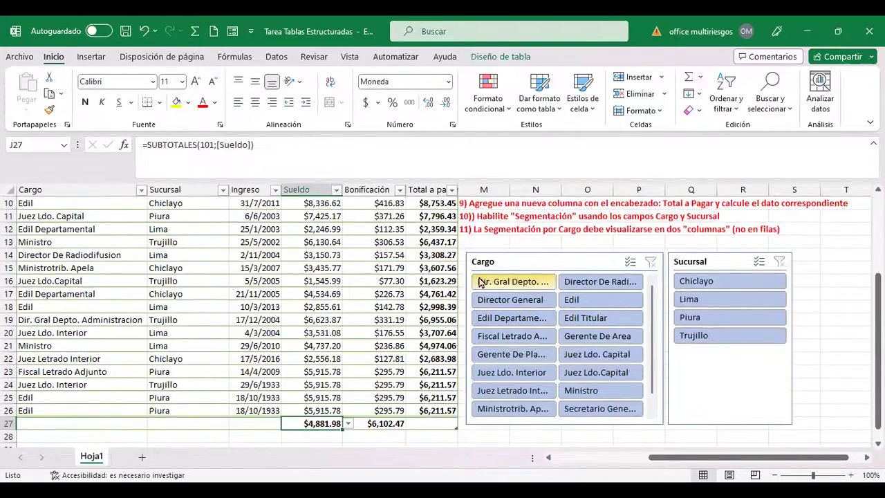
pyautogui.click(349, 423)
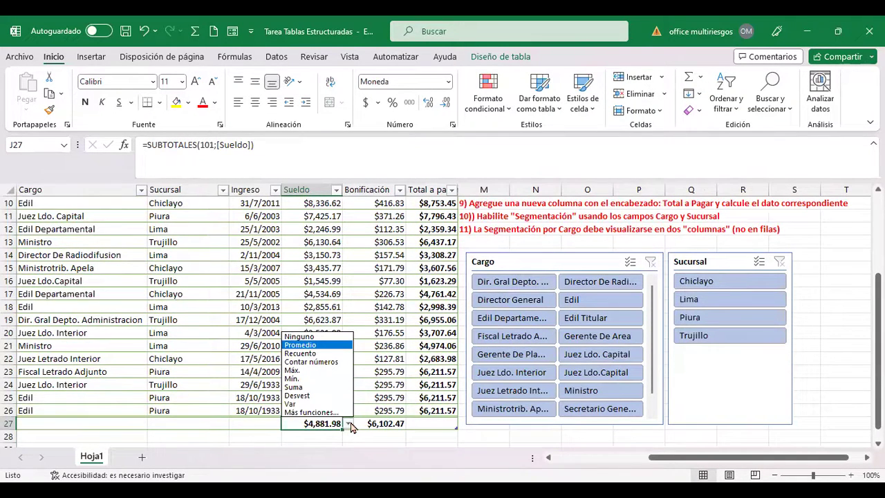
pyautogui.click(349, 423)
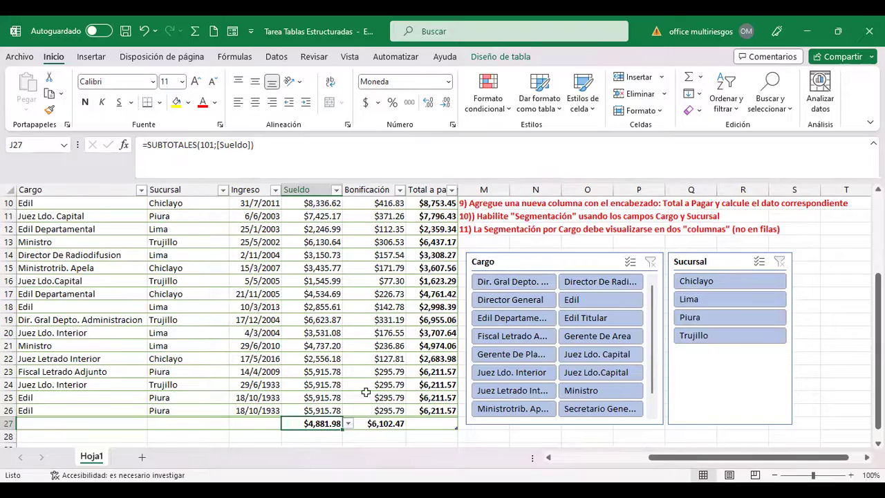
# Step: Return to the task list and read task 7 on counting the 1er. Apellido entries in the totals row
pyautogui.click(529, 225)
pyautogui.press('Up')
pyautogui.press('Up')
pyautogui.press('Up')
pyautogui.press('Up')
pyautogui.press('Up')
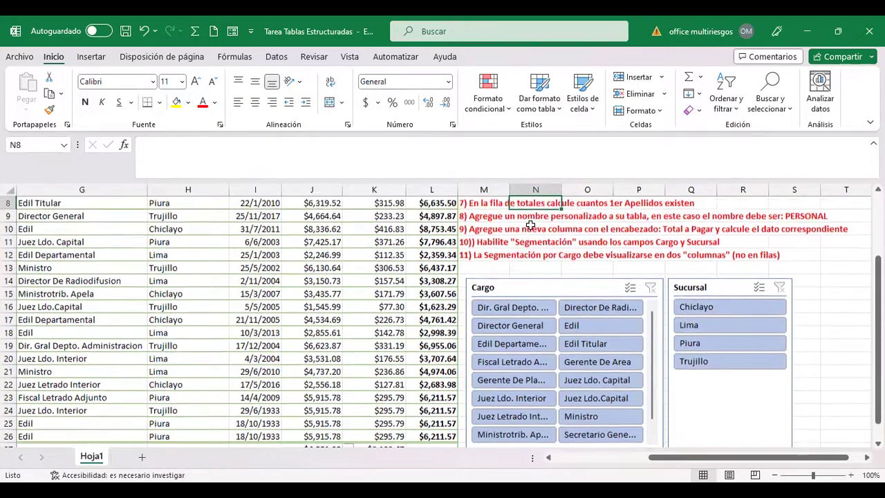
pyautogui.press('Up')
pyautogui.press('Down')
pyautogui.press('Down')
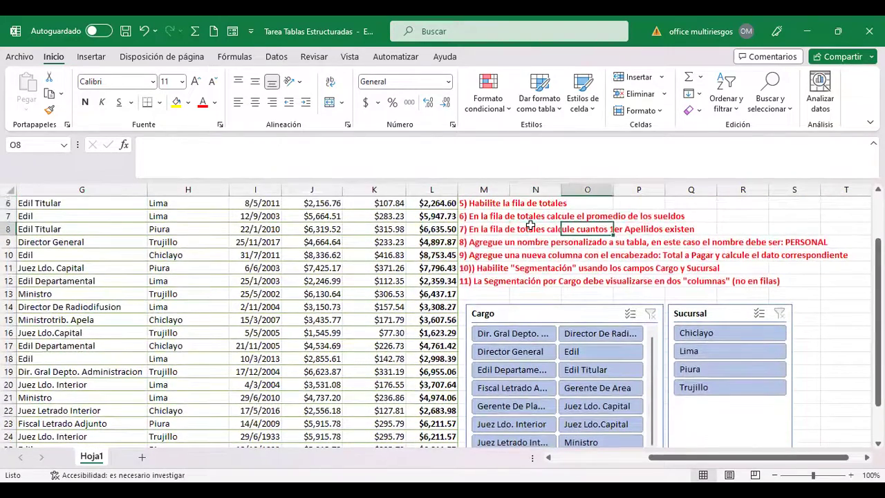
# Step: Go to the 1er. Apellido cell of the totals row and check its summary function options
pyautogui.press('Left')
pyautogui.press('Left')
pyautogui.press('Left')
pyautogui.press('Left')
pyautogui.press('Left')
pyautogui.press('Left')
pyautogui.press('Left')
pyautogui.press('Left')
pyautogui.press('Left')
pyautogui.press('Left')
pyautogui.press('Left')
pyautogui.press('Left')
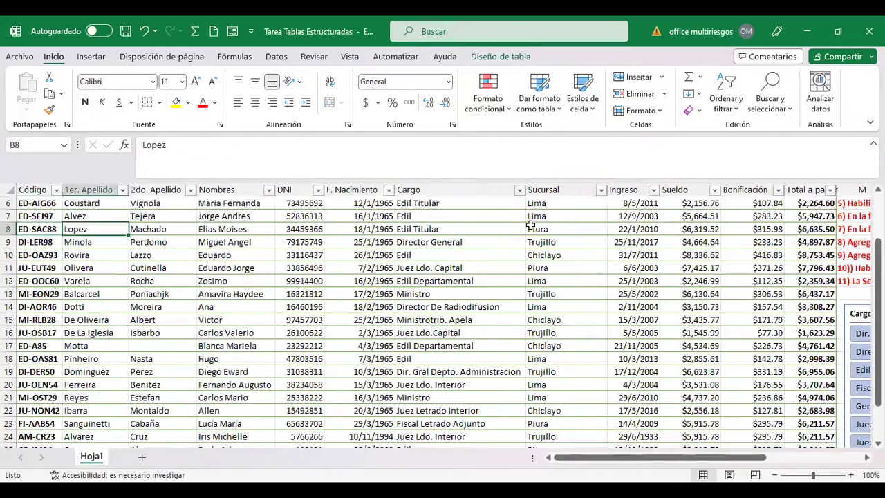
pyautogui.hotkey('ctrl', 'Down')
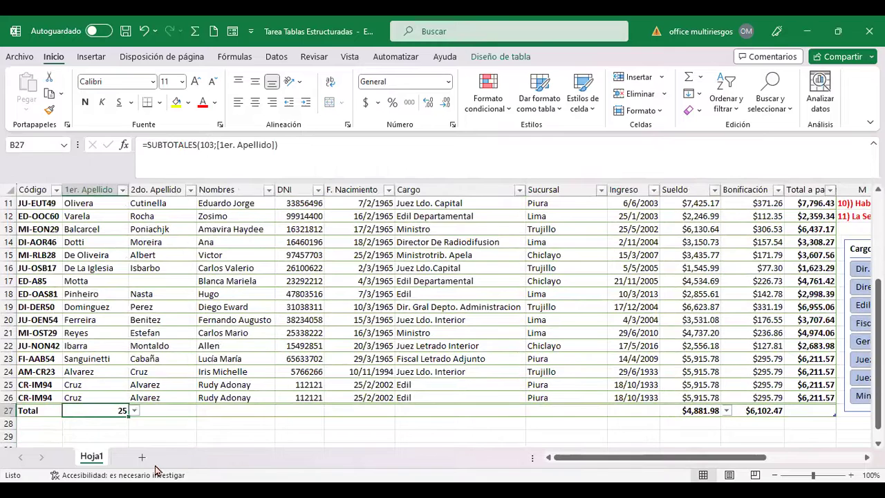
pyautogui.click(134, 411)
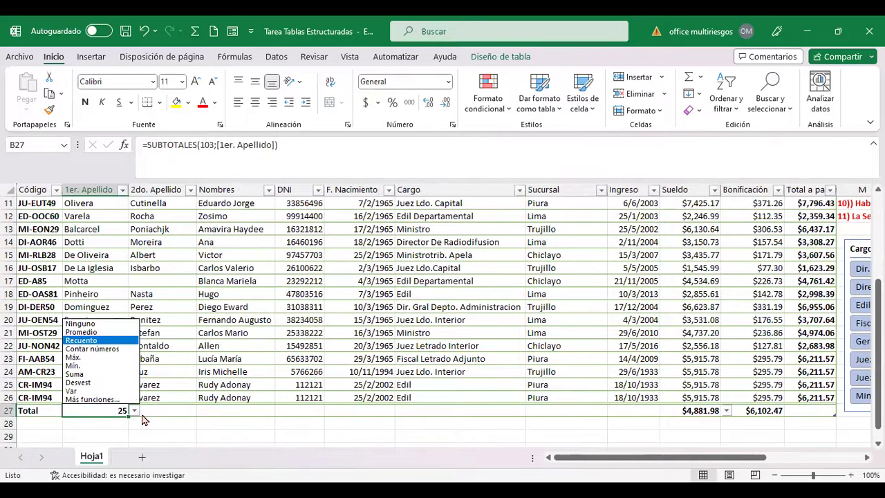
pyautogui.press('Escape')
# Step: Return to the task list and read task 8 on giving the table the custom name PERSONAL
pyautogui.click(496, 234)
pyautogui.press('Right')
pyautogui.press('Right')
pyautogui.press('Right')
pyautogui.press('Right')
pyautogui.press('Right')
pyautogui.press('Right')
pyautogui.press('Right')
pyautogui.press('Right')
pyautogui.press('Right')
pyautogui.press('Right')
pyautogui.press('Up')
pyautogui.press('Up')
pyautogui.press('Up')
pyautogui.press('Up')
pyautogui.press('Up')
pyautogui.press('Up')
pyautogui.press('Down')
pyautogui.press('Down')
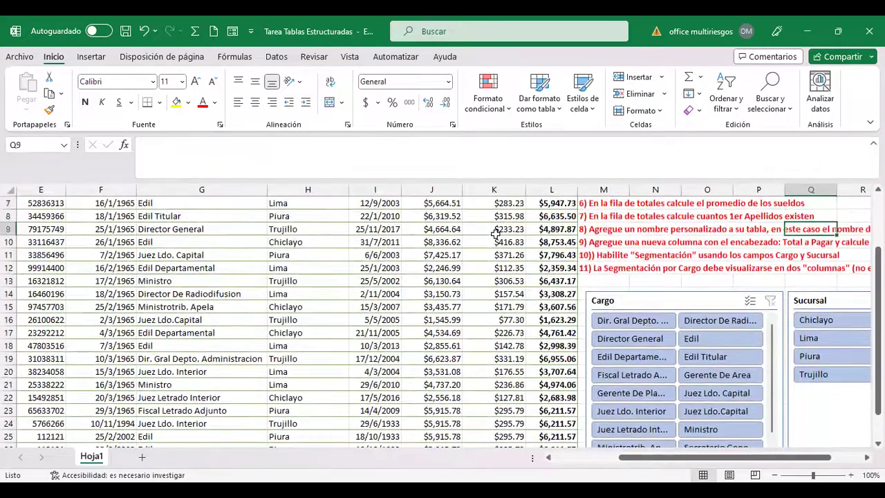
pyautogui.press('Down')
pyautogui.press('Right')
pyautogui.press('Right')
pyautogui.press('Right')
pyautogui.press('Left')
pyautogui.press('Left')
pyautogui.press('Left')
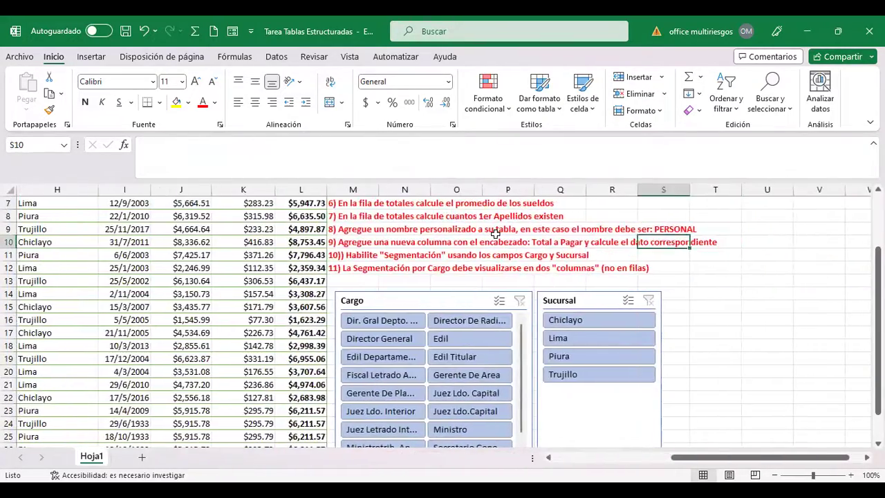
pyautogui.press('Up')
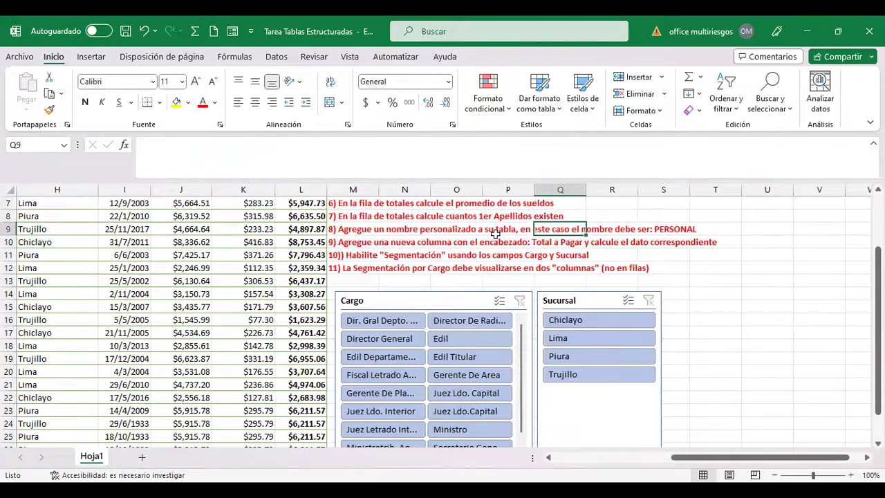
# Step: Return to the table's 1er. Apellido column and check the table name in the table design properties
pyautogui.press('Left')
pyautogui.press('Left')
pyautogui.press('Left')
pyautogui.press('Left')
pyautogui.press('Left')
pyautogui.press('Left')
pyautogui.press('Left')
pyautogui.press('Left')
pyautogui.press('Left')
pyautogui.press('Left')
pyautogui.press('Left')
pyautogui.press('Left')
pyautogui.press('Left')
pyautogui.press('Left')
pyautogui.press('Left')
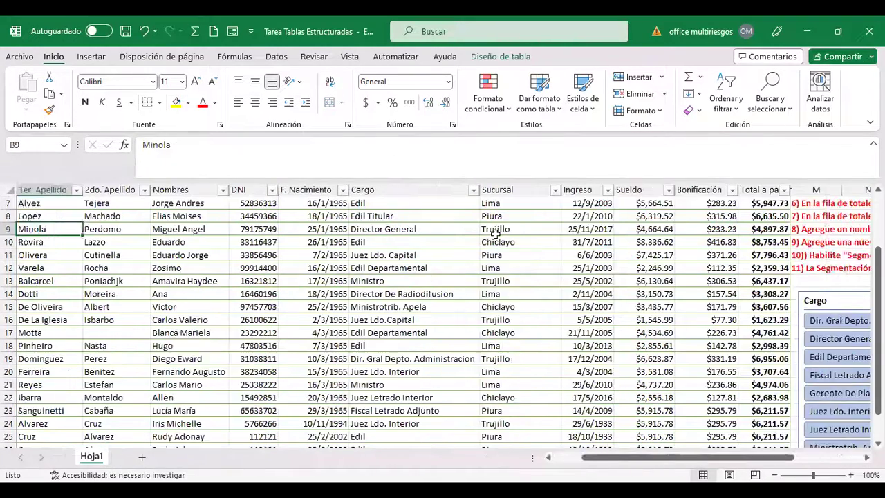
pyautogui.press('Left')
pyautogui.press('Up')
pyautogui.press('Right')
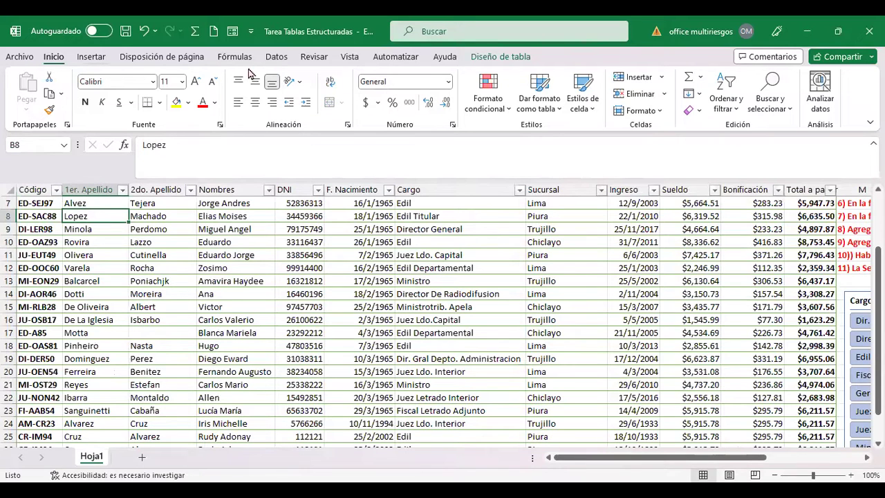
pyautogui.click(280, 58)
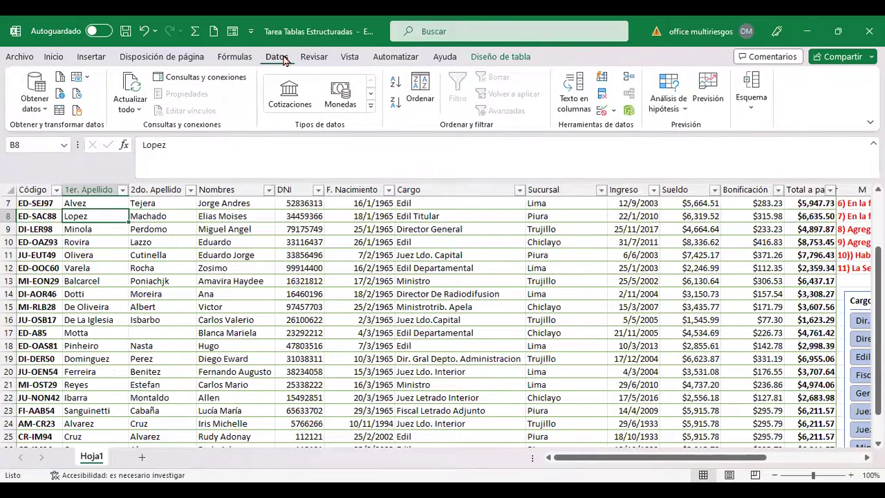
pyautogui.click(488, 60)
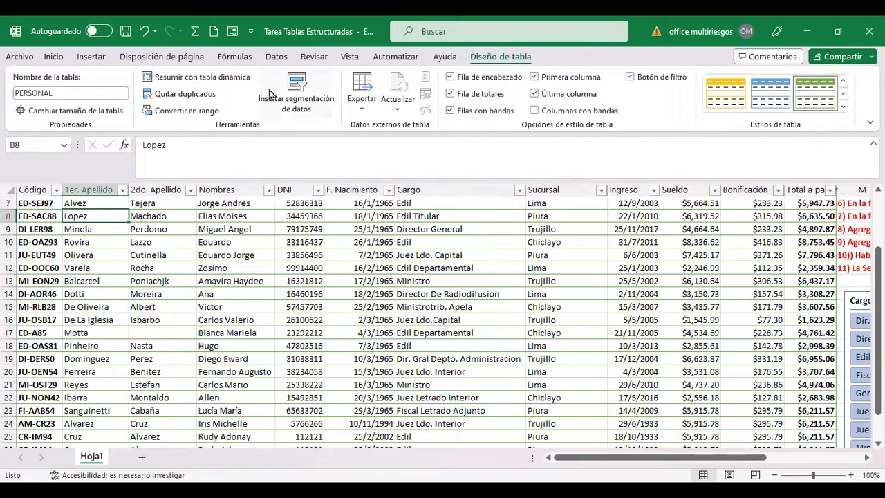
pyautogui.click(64, 97)
# Step: Return to the task list and read task 9 on adding and calculating a Total a Pagar column
pyautogui.click(419, 344)
pyautogui.press('Right')
pyautogui.press('Right')
pyautogui.press('Right')
pyautogui.press('Right')
pyautogui.press('Right')
pyautogui.press('Right')
pyautogui.press('Right')
pyautogui.press('Right')
pyautogui.press('Right')
pyautogui.press('Right')
pyautogui.press('Right')
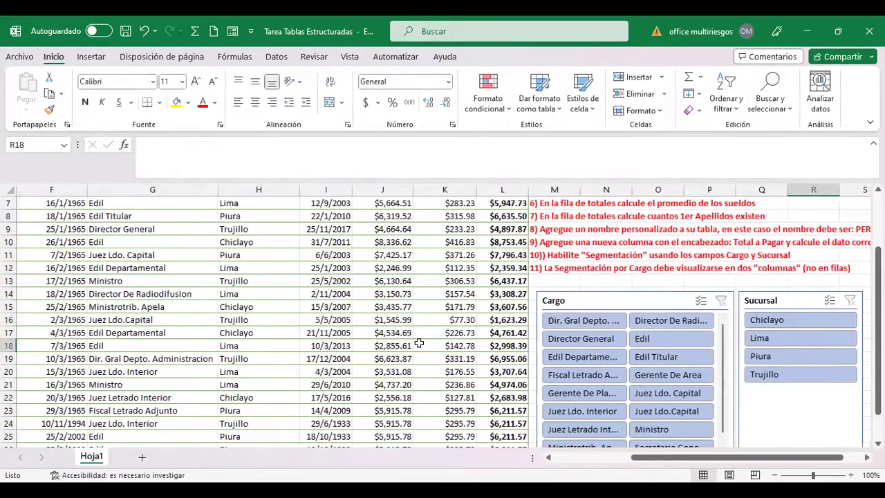
pyautogui.press('Up')
pyautogui.press('Up')
pyautogui.press('Up')
pyautogui.press('Up')
pyautogui.press('Up')
pyautogui.press('Up')
pyautogui.press('Up')
pyautogui.press('Up')
pyautogui.press('Up')
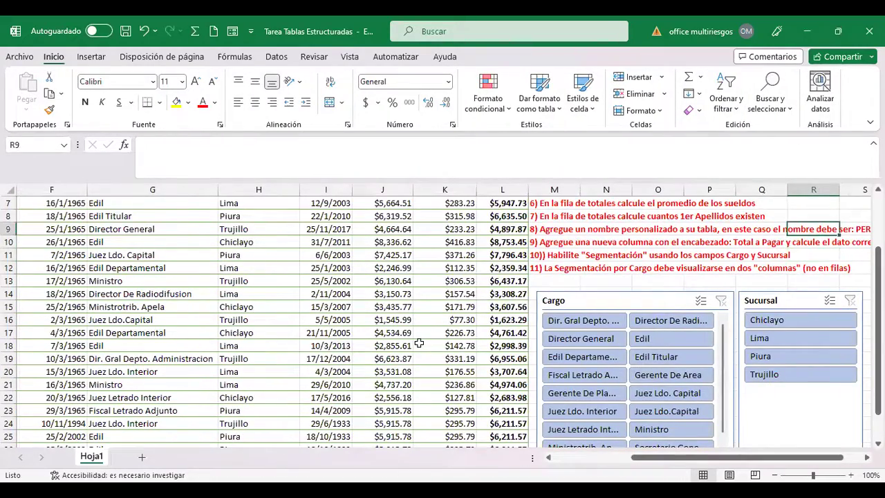
pyautogui.press('Right')
pyautogui.press('Up')
pyautogui.press('Up')
pyautogui.press('Up')
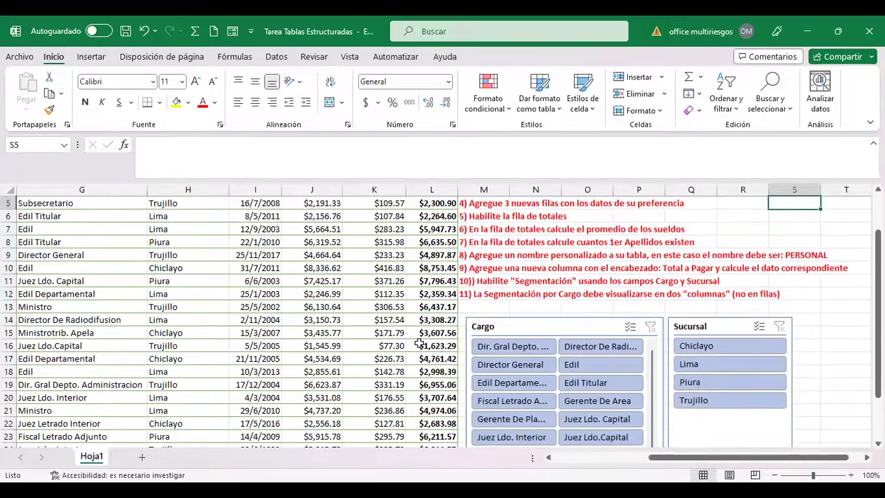
pyautogui.press('Right')
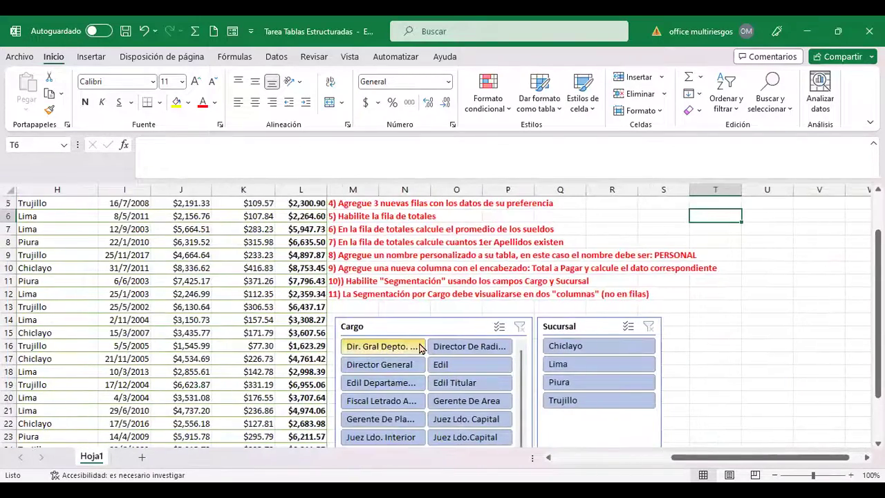
# Step: Inspect the Total a pagar column from its header down to the table's last corner in row 27
pyautogui.click(280, 319)
pyautogui.hotkey('ctrl', 'Up')
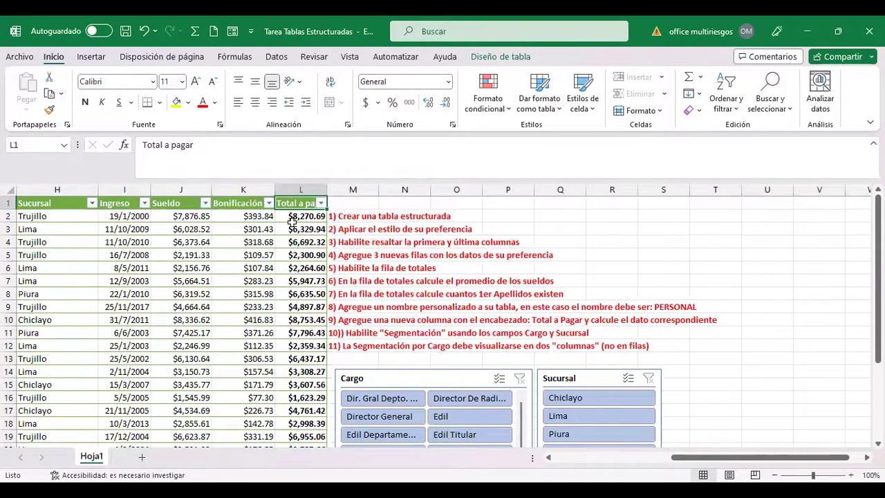
pyautogui.press('Down')
pyautogui.press('Down')
pyautogui.press('Down')
pyautogui.press('Down')
pyautogui.press('Down')
pyautogui.press('Down')
pyautogui.press('Down')
pyautogui.press('Down')
pyautogui.press('Down')
pyautogui.press('Down')
pyautogui.press('Down')
pyautogui.press('Down')
pyautogui.press('Down')
pyautogui.press('Down')
pyautogui.press('Down')
pyautogui.press('Down')
pyautogui.press('Down')
pyautogui.press('Down')
pyautogui.press('Down')
pyautogui.press('Down')
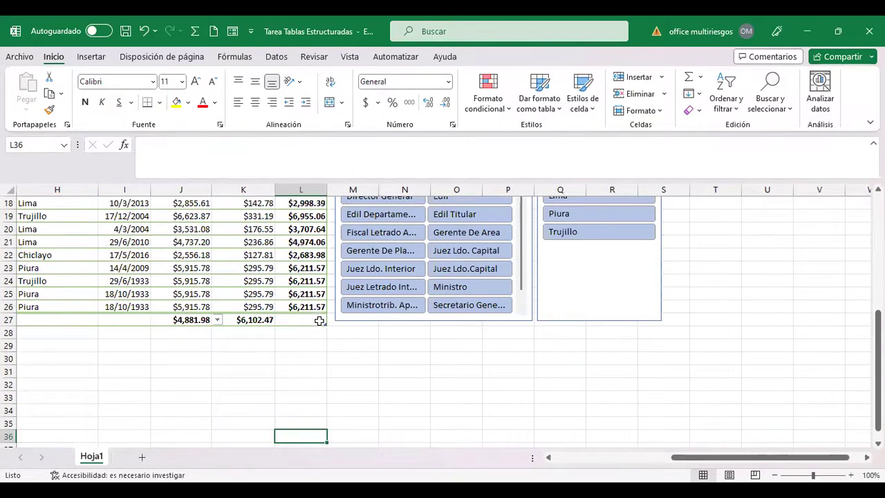
pyautogui.moveTo(322, 323); pyautogui.dragTo(321, 325)
pyautogui.click(322, 326)
# Step: Return to the Total a pagar header in L1 and open its text for editing
pyautogui.hotkey('ctrl', 'Up')
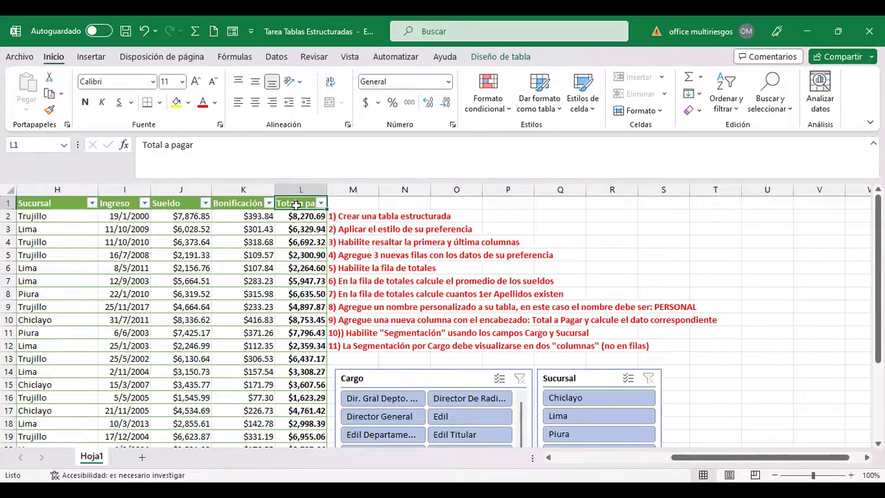
pyautogui.doubleClick(239, 147)
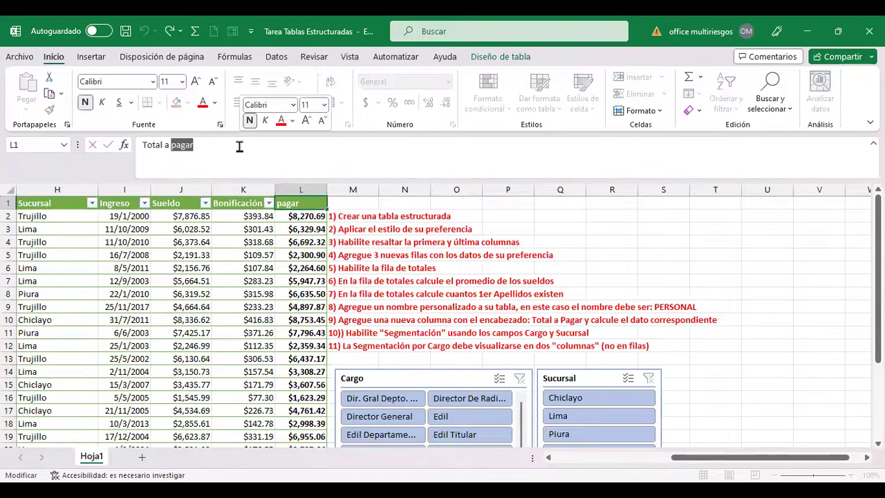
pyautogui.click(241, 146)
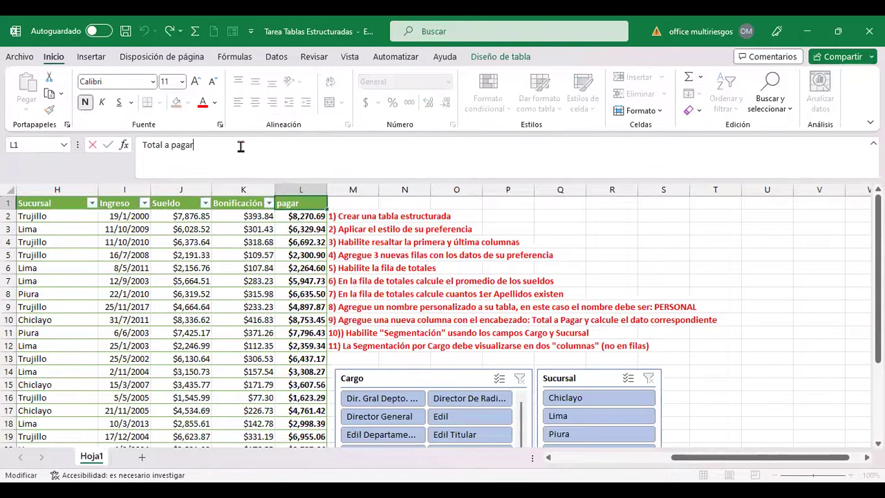
pyautogui.click(306, 216)
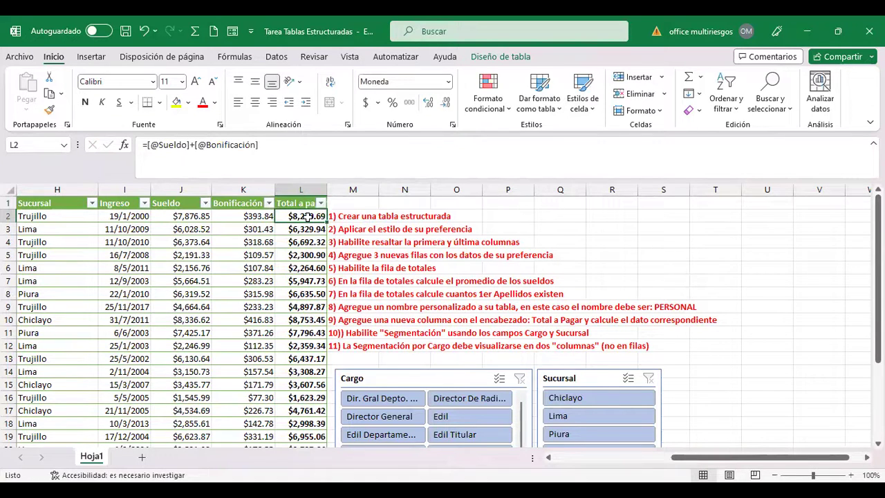
pyautogui.write('=')
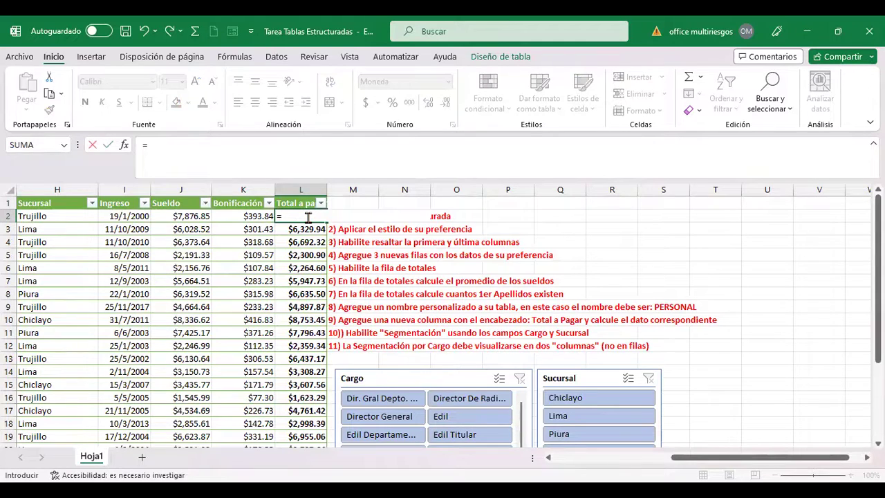
pyautogui.press('Left')
pyautogui.press('Left')
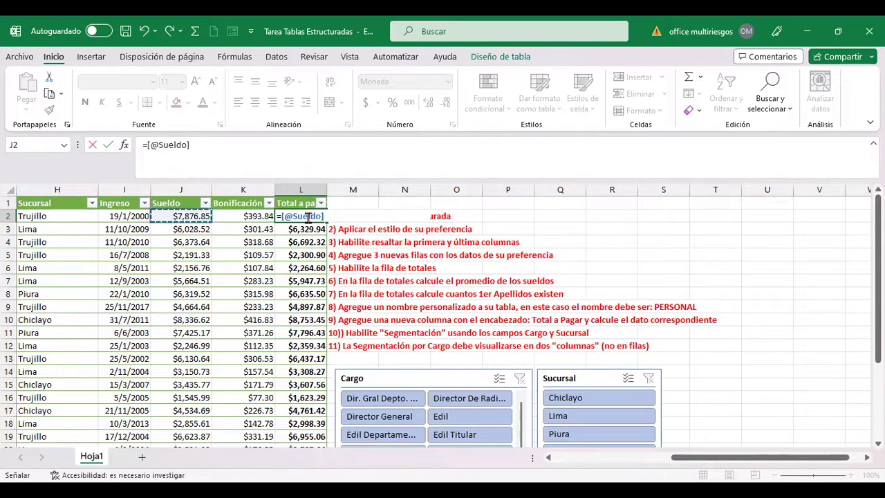
pyautogui.press('Right')
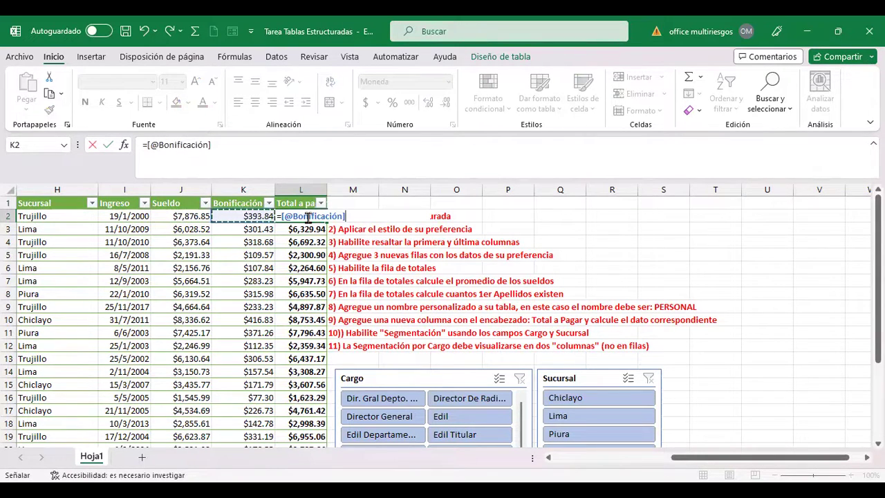
pyautogui.hotkey('ctrl', 'Return')
# Step: Check the formula down the Total a pagar column as far as row 21 and back up to row 9
pyautogui.press('Down')
pyautogui.press('Down')
pyautogui.press('Down')
pyautogui.press('Down')
pyautogui.press('Down')
pyautogui.press('Down')
pyautogui.press('Down')
pyautogui.press('Down')
pyautogui.press('Down')
pyautogui.press('Down')
pyautogui.press('Down')
pyautogui.press('Down')
pyautogui.press('Down')
pyautogui.press('Down')
pyautogui.press('Down')
pyautogui.press('Down')
pyautogui.press('Down')
pyautogui.press('Down')
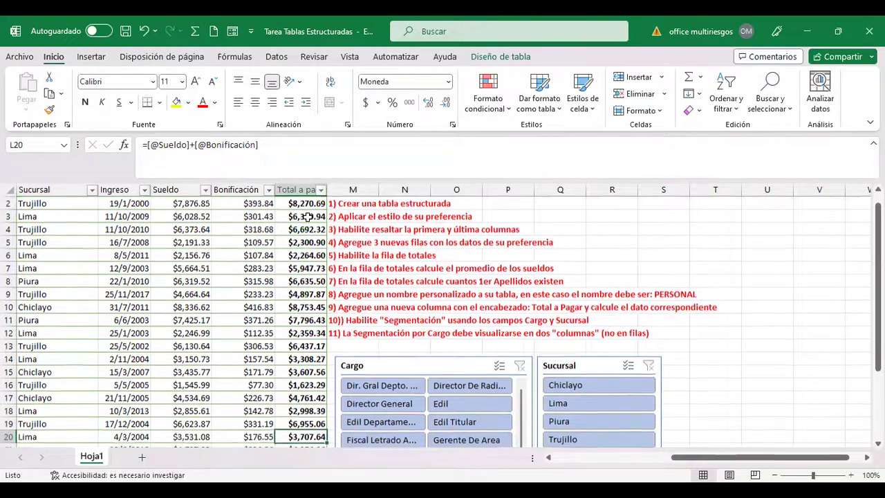
pyautogui.press('Down')
pyautogui.press('Up')
pyautogui.press('Up')
pyautogui.press('Up')
pyautogui.press('Up')
pyautogui.press('Up')
pyautogui.press('Up')
pyautogui.press('Up')
pyautogui.press('Up')
pyautogui.press('Up')
pyautogui.press('Up')
pyautogui.press('Up')
pyautogui.press('Up')
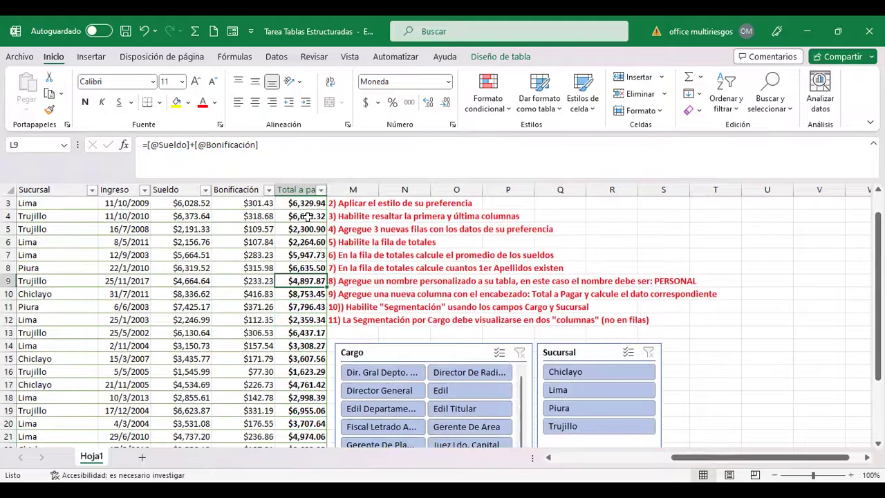
# Step: Read task 10 in M11 about enabling slicers for the Cargo and Sucursal fields
pyautogui.press('Right')
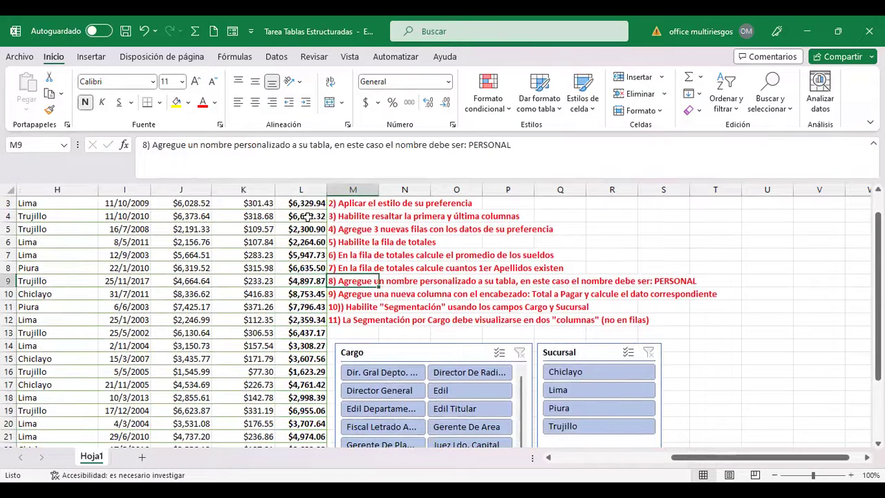
pyautogui.press('Down')
pyautogui.press('Down')
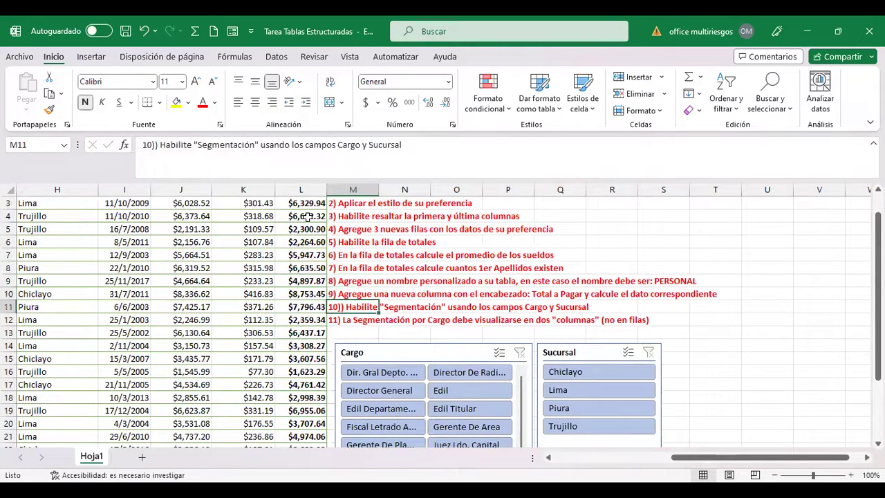
# Step: View the table fields offered for slicers from a Sueldo cell, and close the list without inserting any
pyautogui.click(157, 302)
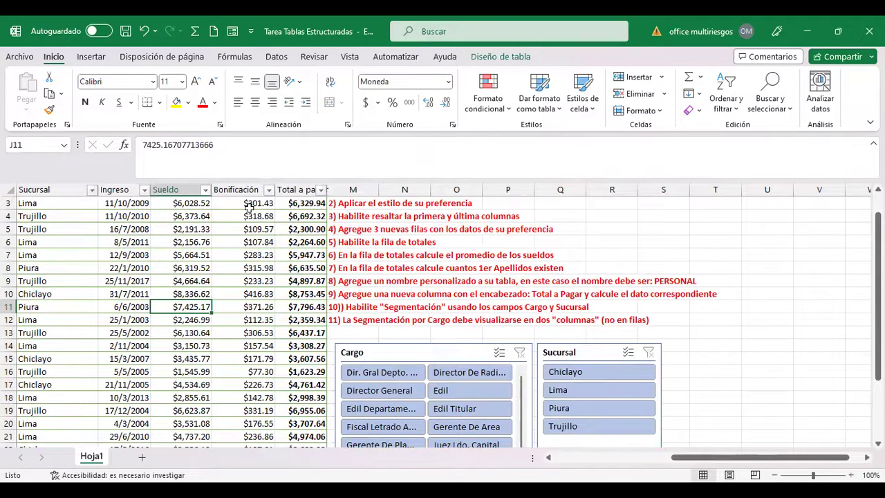
pyautogui.click(497, 59)
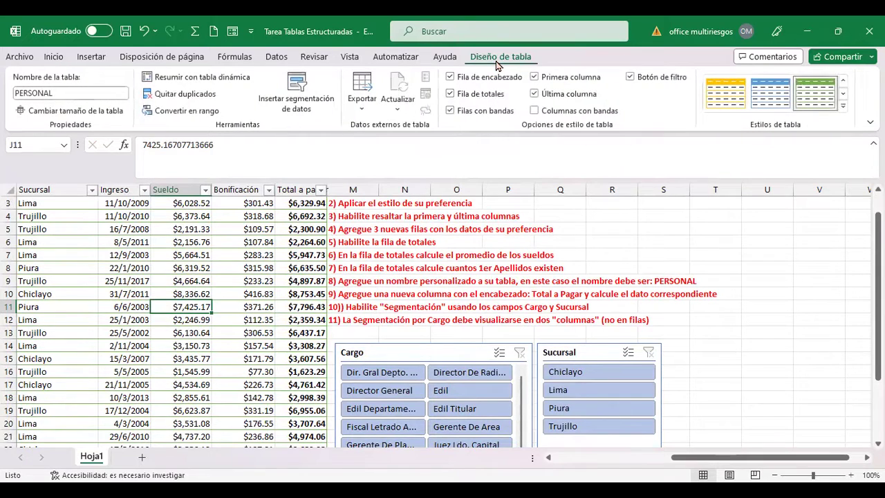
pyautogui.click(298, 101)
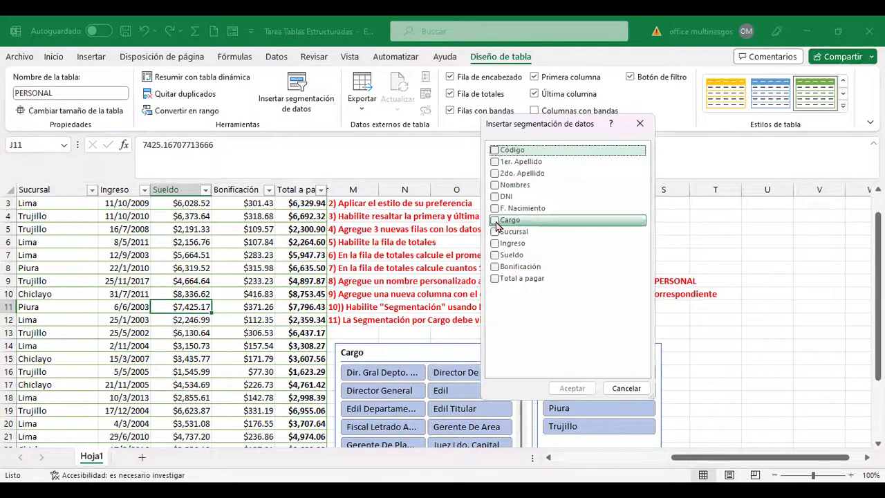
pyautogui.click(640, 125)
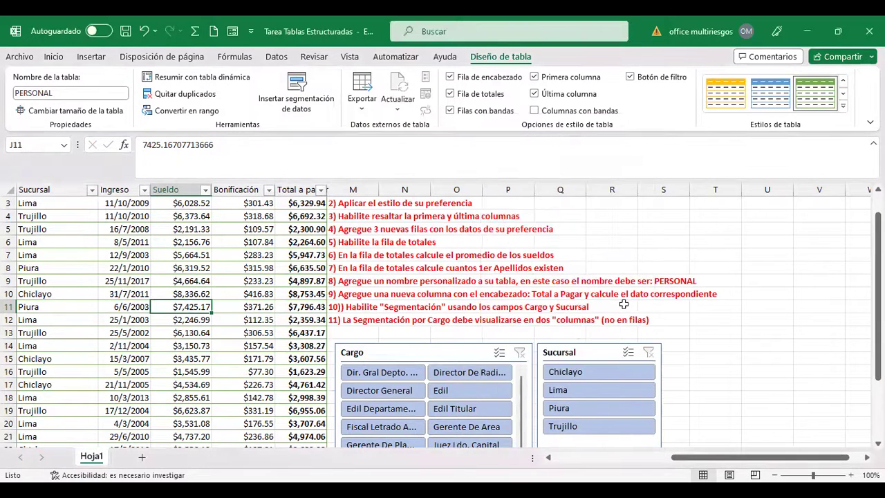
# Step: Inspect the column setting of the Cargo slicer, and deselect the slicer
pyautogui.click(429, 356)
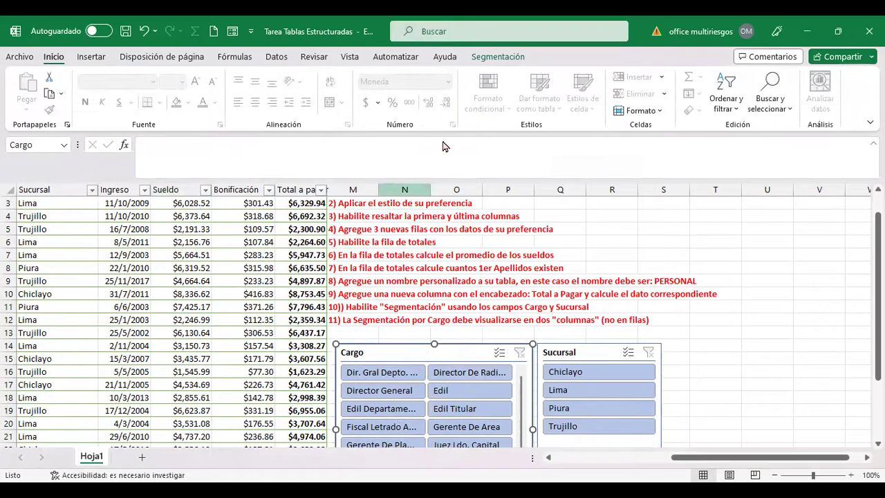
pyautogui.click(498, 58)
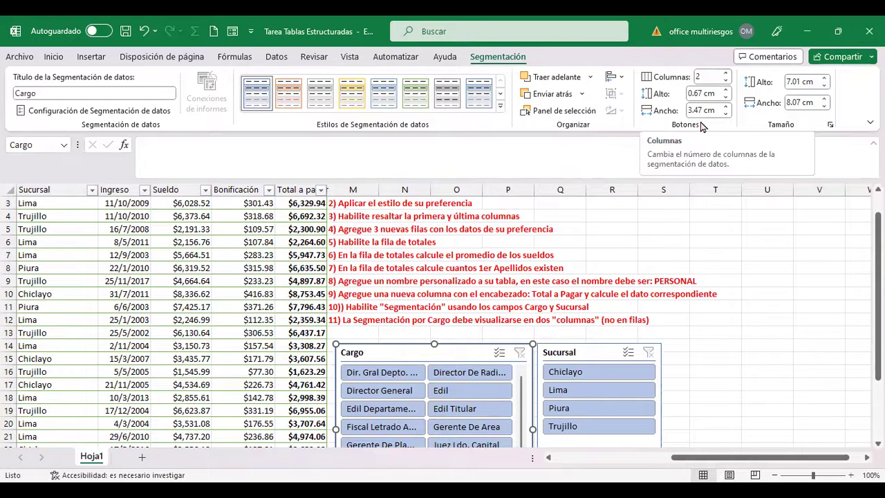
pyautogui.click(631, 253)
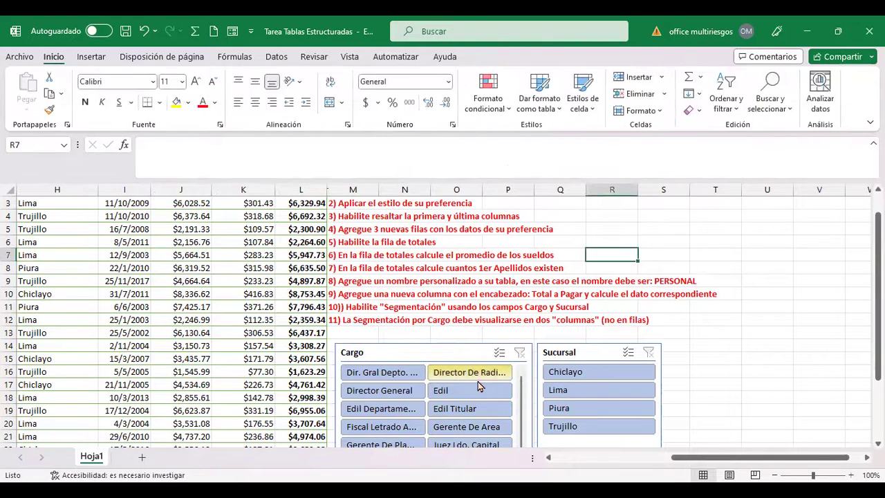
pyautogui.click(650, 317)
pyautogui.click(672, 347)
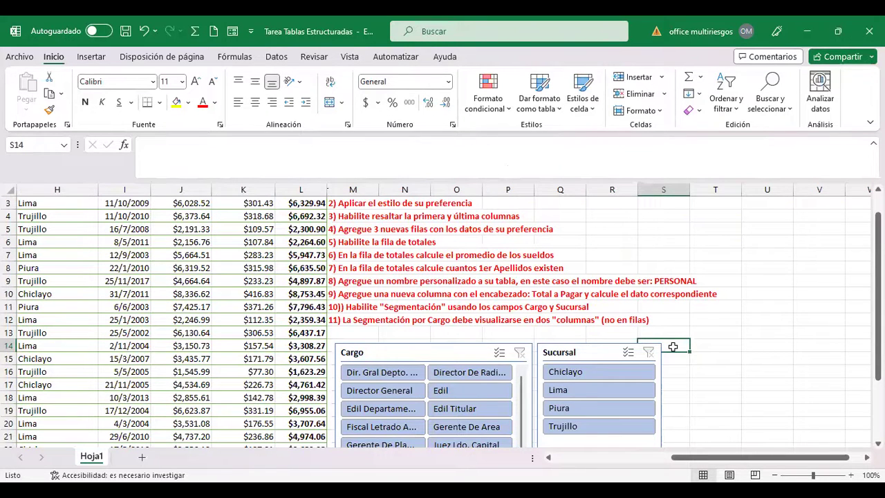
pyautogui.hotkey('alt', 'a')
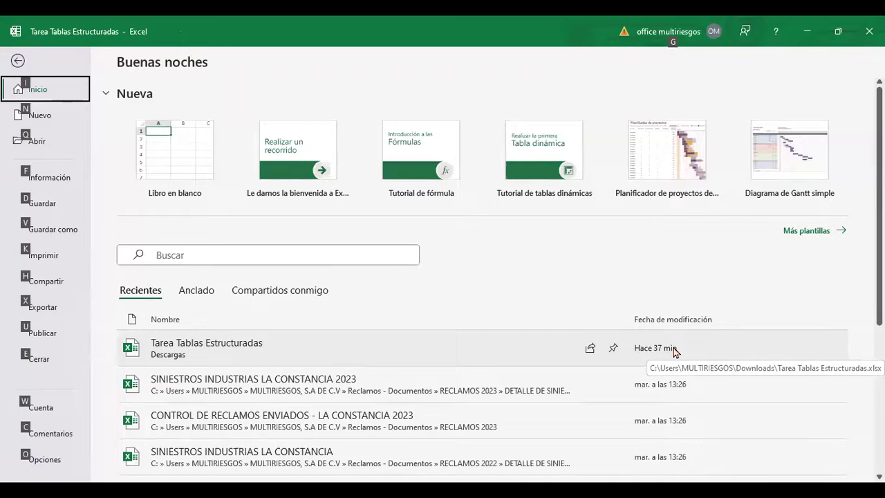
pyautogui.hotkey('alt', 'Tab')
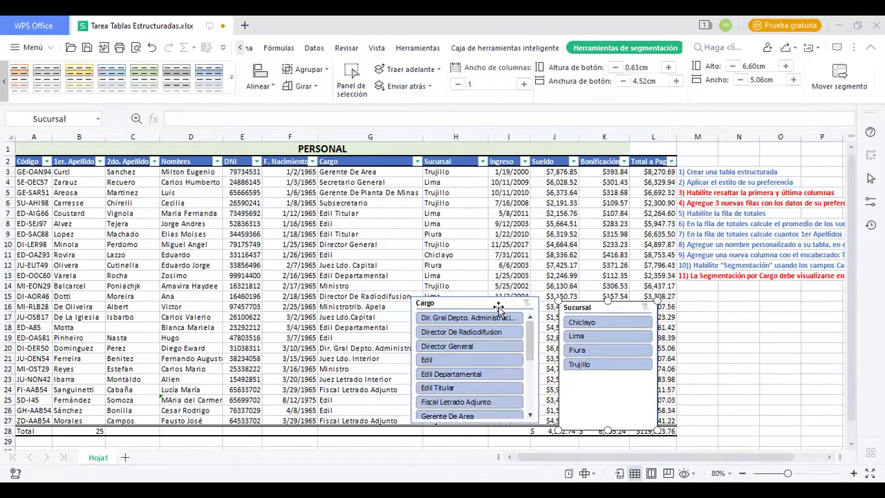
# Step: Reposition the Cargo slicer over the lower rows of the Cargo and Sucursal columns and raise its number of columns by one
pyautogui.click(499, 308)
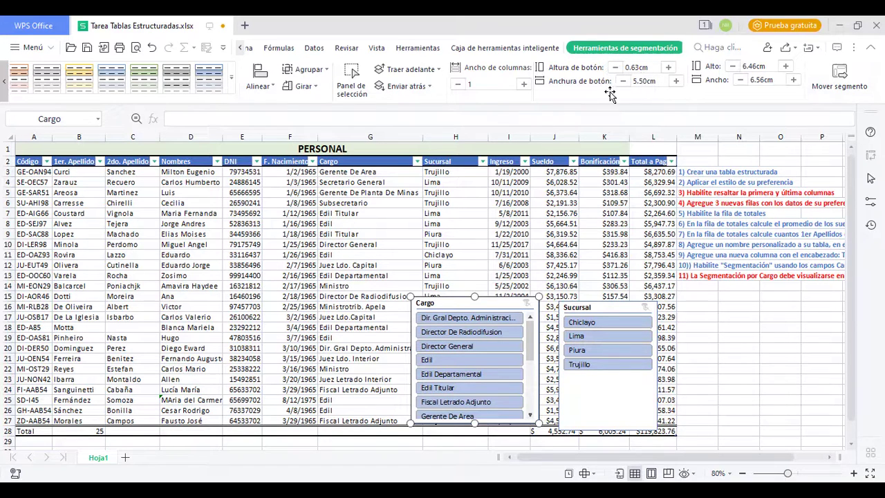
pyautogui.moveTo(553, 143); pyautogui.dragTo(439, 279)
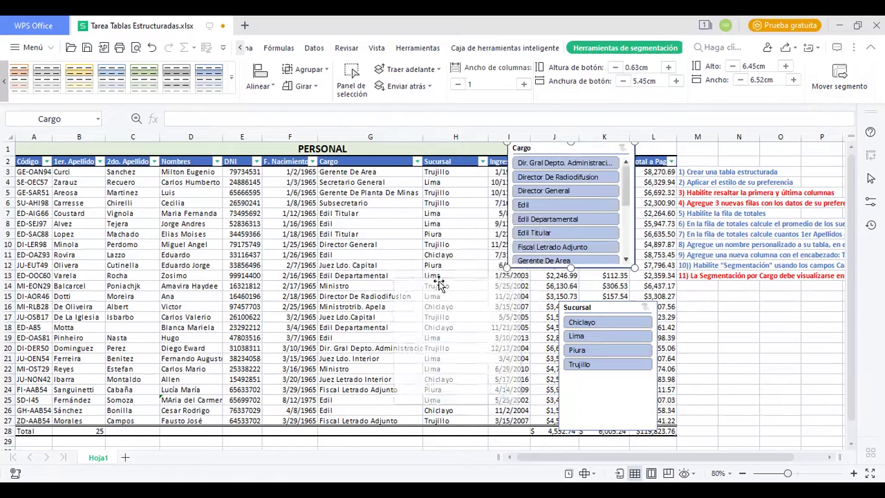
pyautogui.click(467, 202)
pyautogui.click(473, 283)
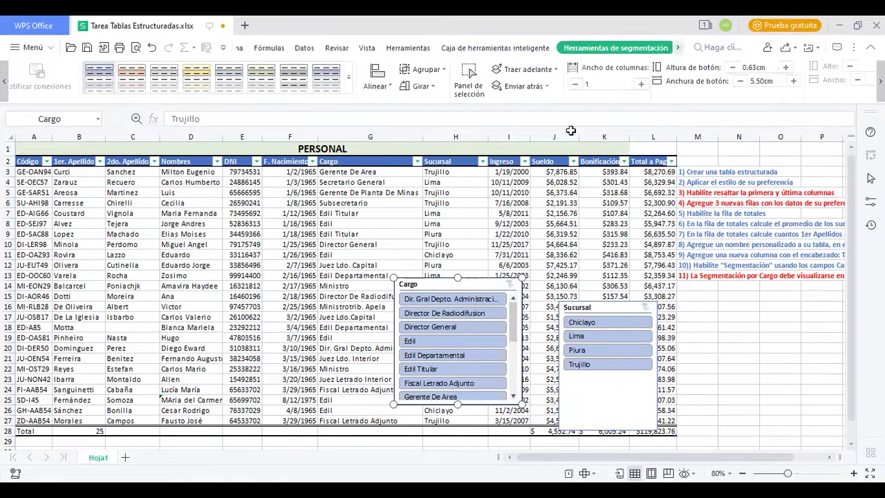
pyautogui.click(640, 83)
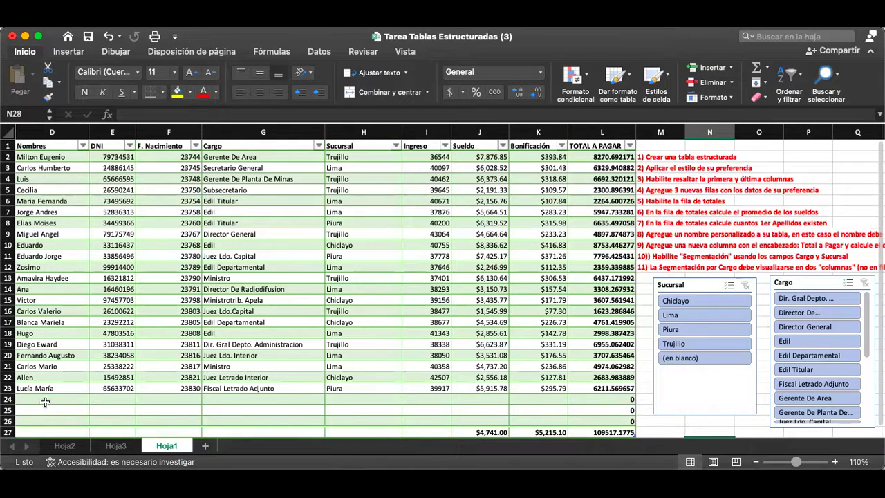
# Step: Examine the empty table rows 24 to 26, the totals row and the table's columns from Código to TOTAL A PAGAR
pyautogui.scroll(-5, 45, 401)
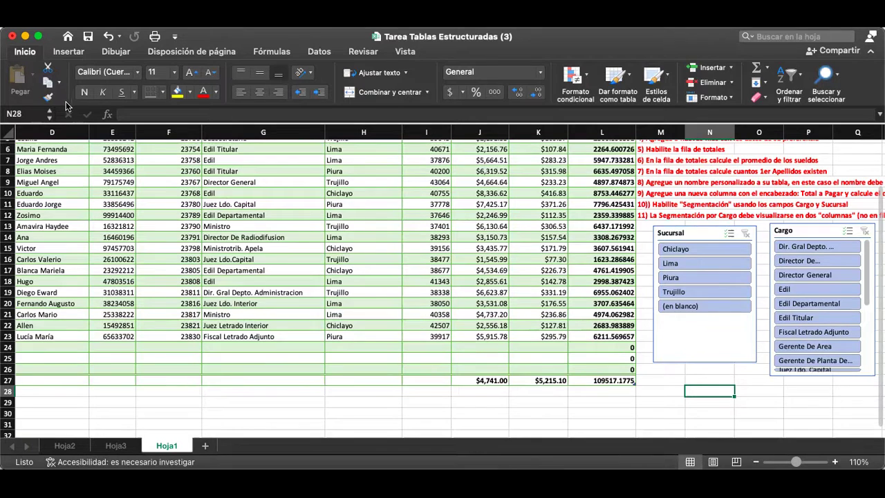
pyautogui.click(47, 354)
pyautogui.scroll(3, 41, 352)
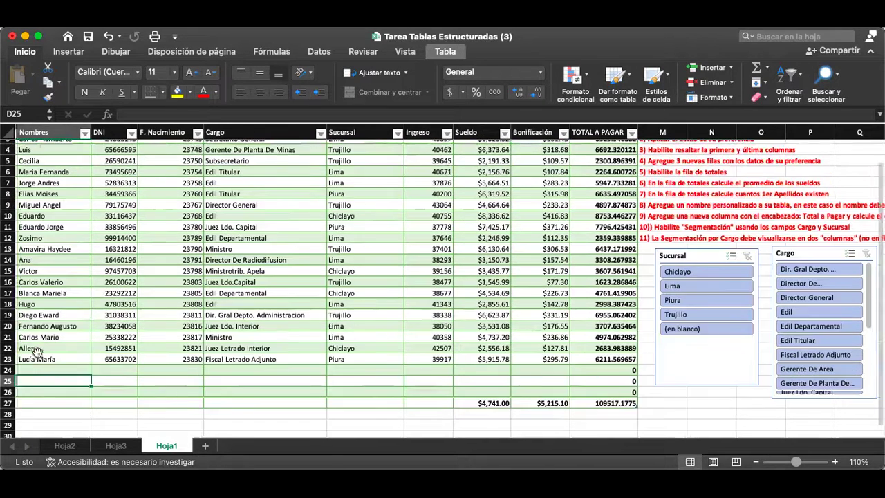
pyautogui.scroll(-2, 50, 173)
pyautogui.hscroll(-5, 56, 187)
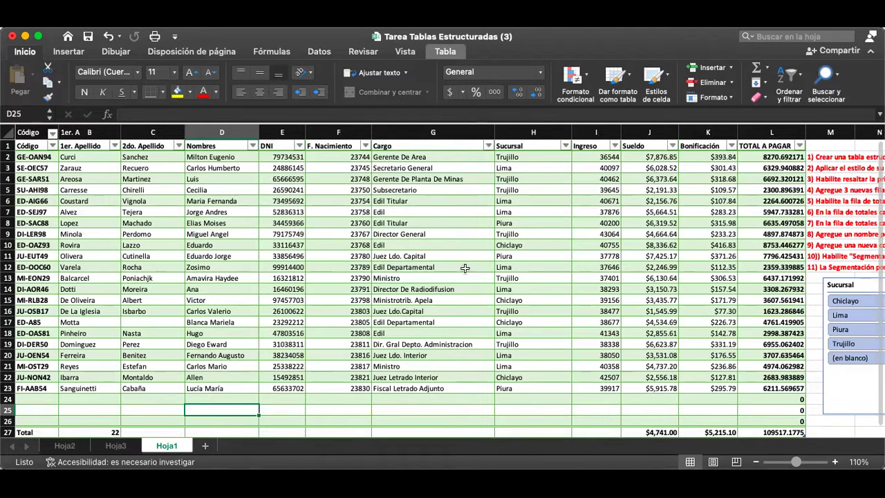
pyautogui.click(518, 278)
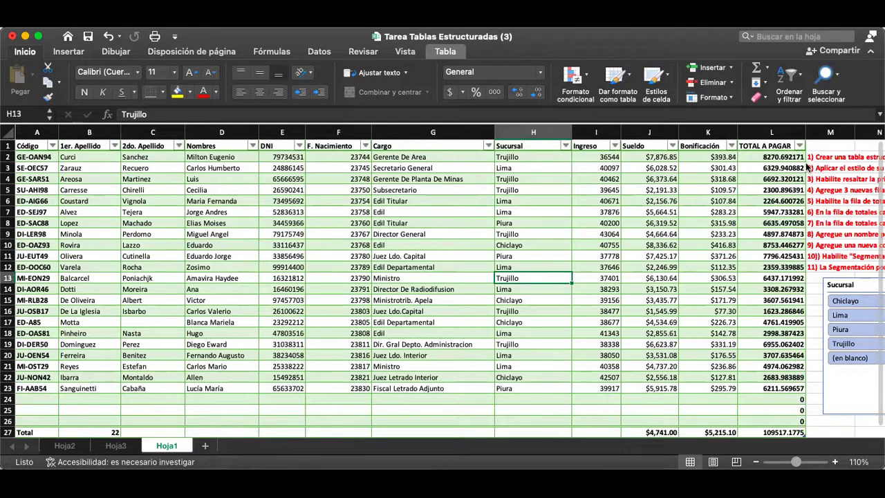
pyautogui.scroll(-1, 603, 354)
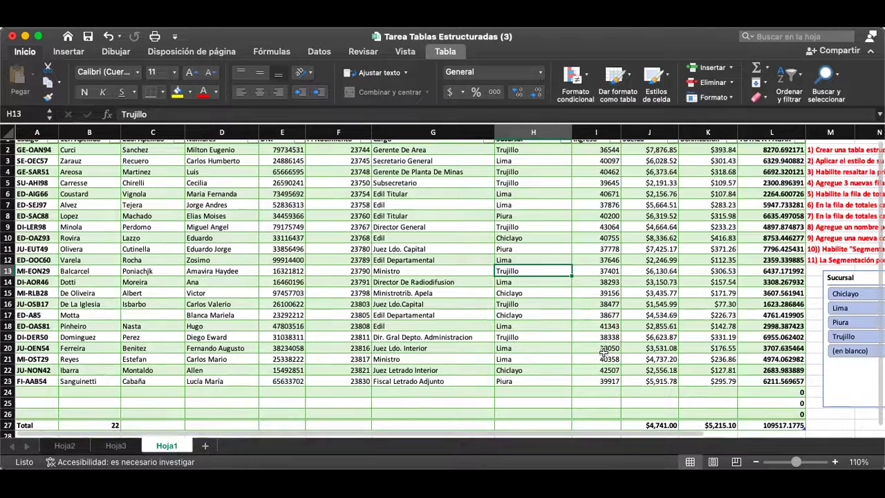
# Step: Examine the table from row 25 of the Sueldo column across to the Sucursal and Cargo slicers and up to the headers
pyautogui.click(644, 400)
pyautogui.press('Right')
pyautogui.press('Right')
pyautogui.press('Right')
pyautogui.press('Right')
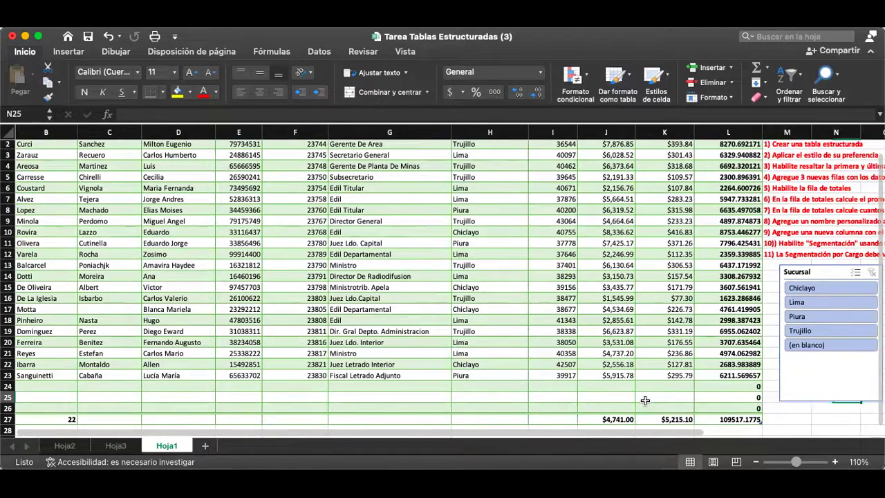
pyautogui.press('Right')
pyautogui.press('Right')
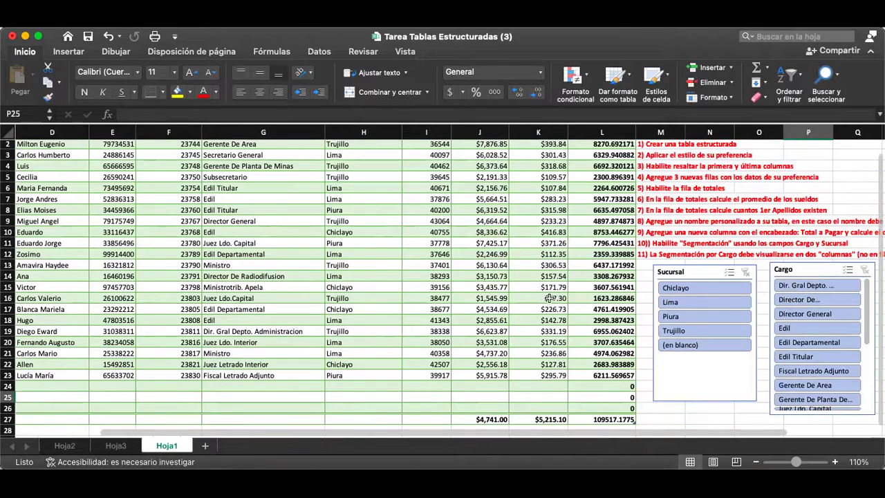
pyautogui.scroll(-1, 549, 258)
pyautogui.scroll(1, 549, 258)
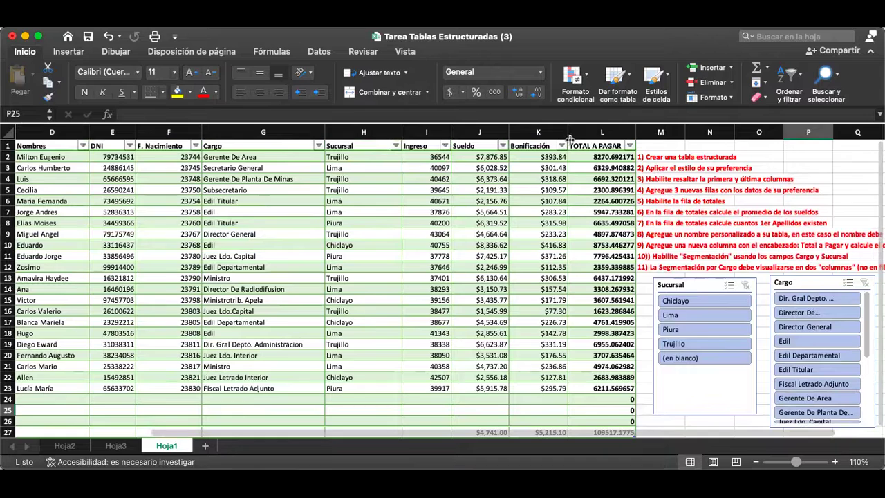
# Step: Check the formula in L2, clear the TOTAL A PAGAR cells from L2 to L26, and return to L2
pyautogui.click(584, 156)
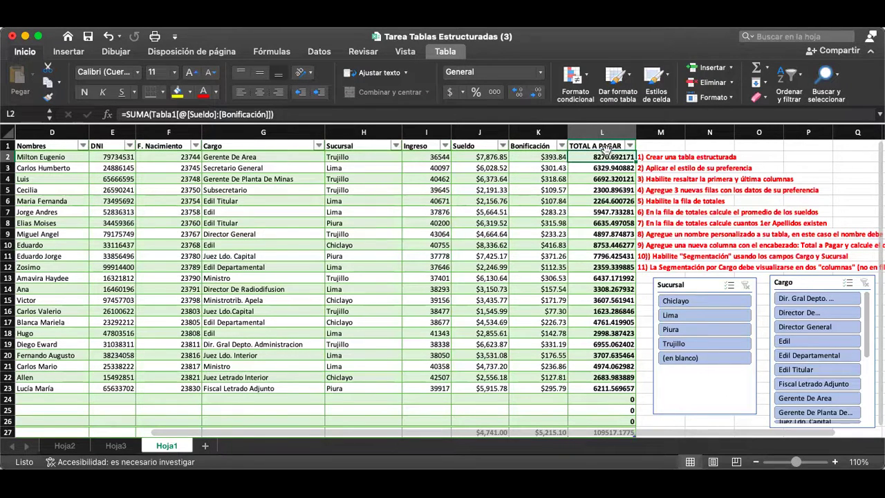
pyautogui.press('Delete')
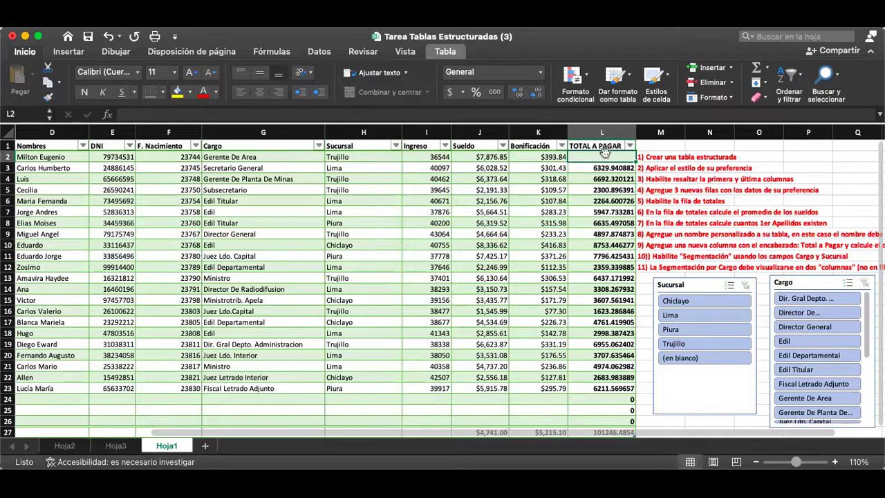
pyautogui.moveTo(583, 158); pyautogui.dragTo(622, 422)
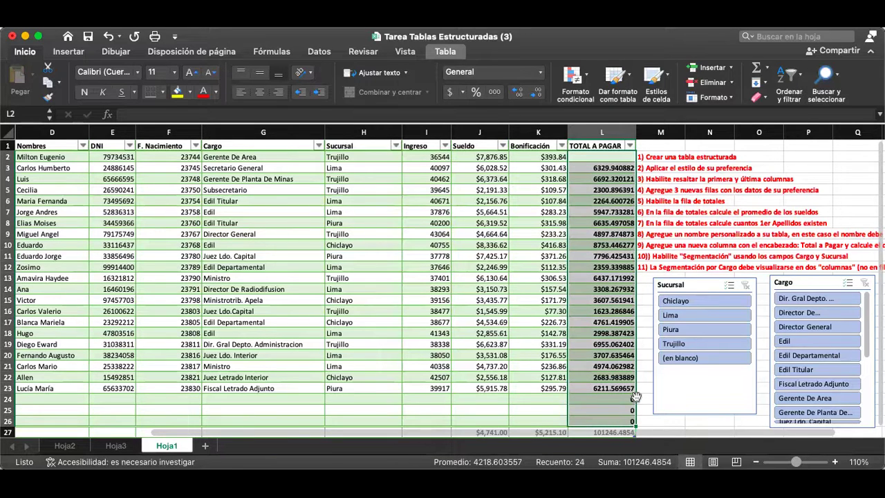
pyautogui.press('Delete')
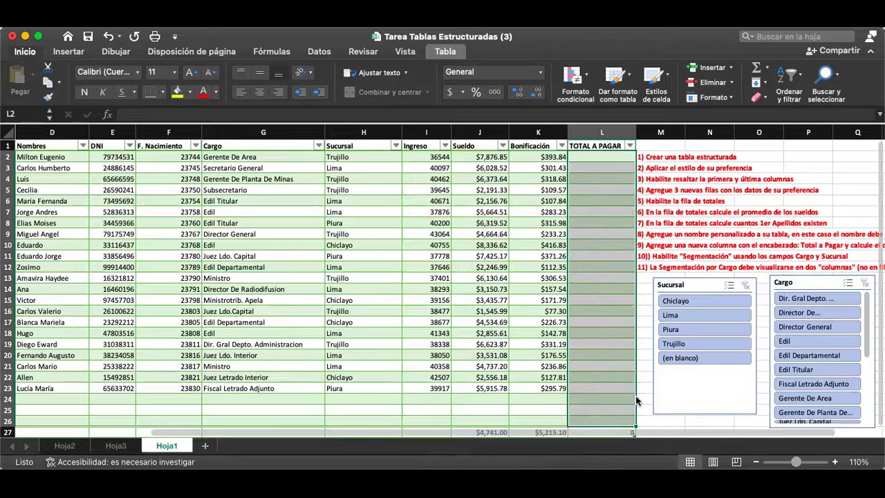
pyautogui.click(574, 157)
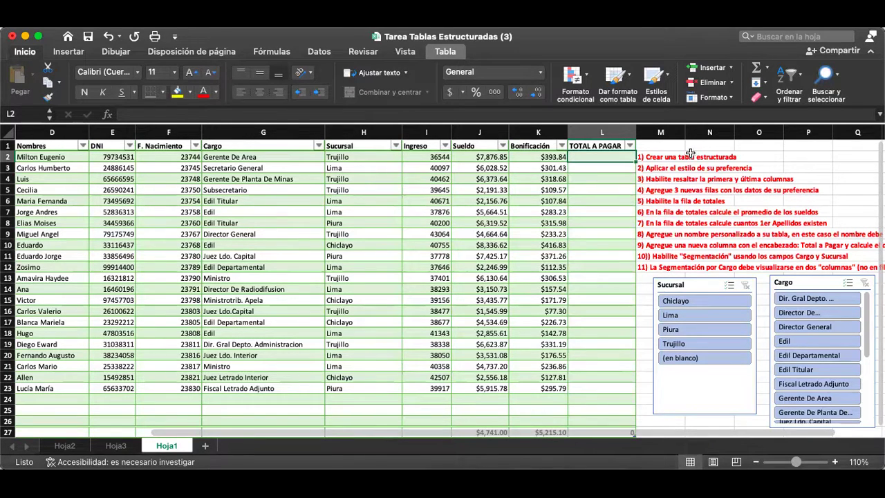
pyautogui.write('=')
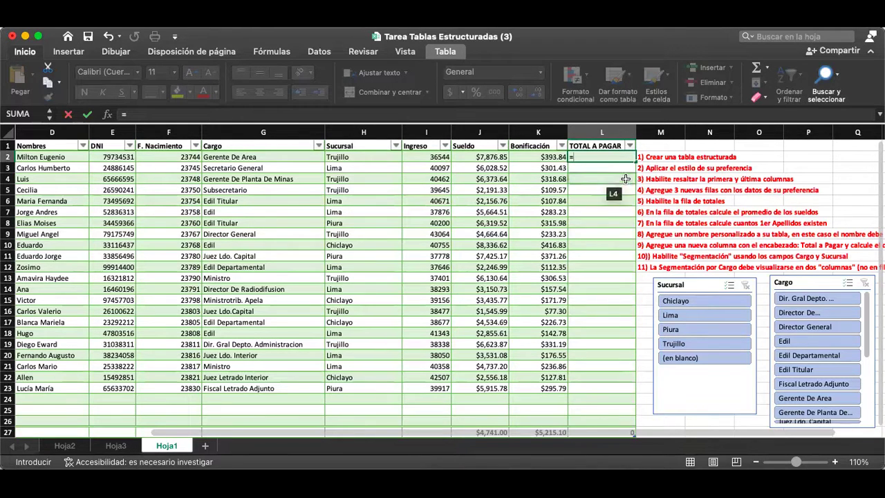
pyautogui.click(490, 158)
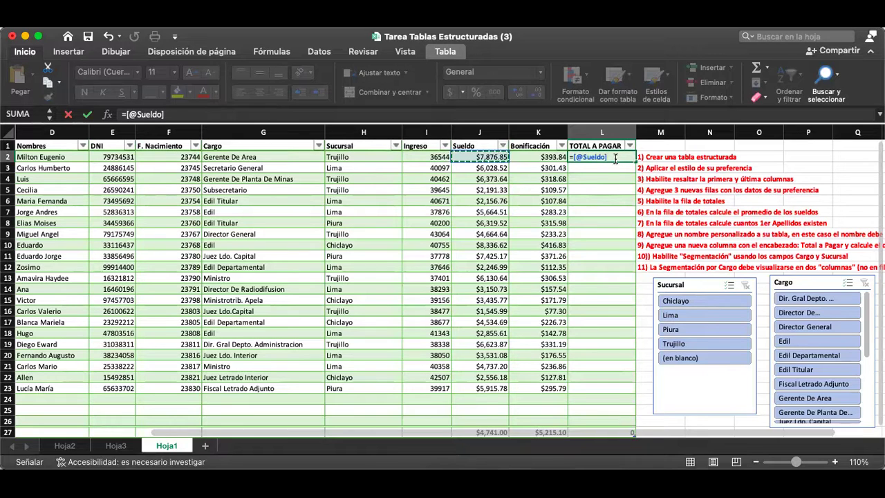
pyautogui.write('=')
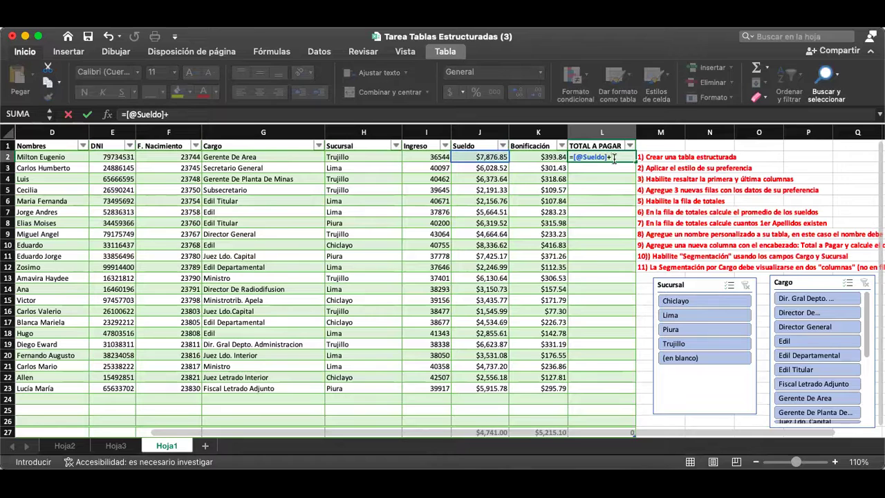
pyautogui.click(528, 157)
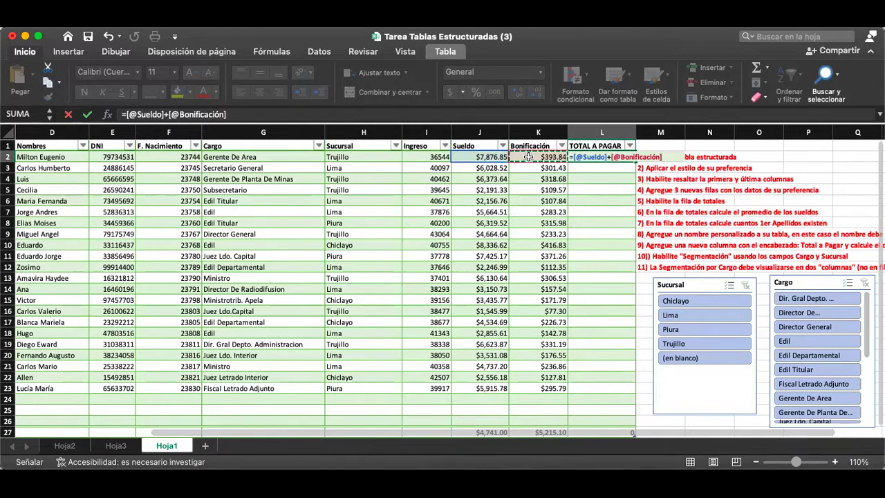
pyautogui.press('BackSpace')
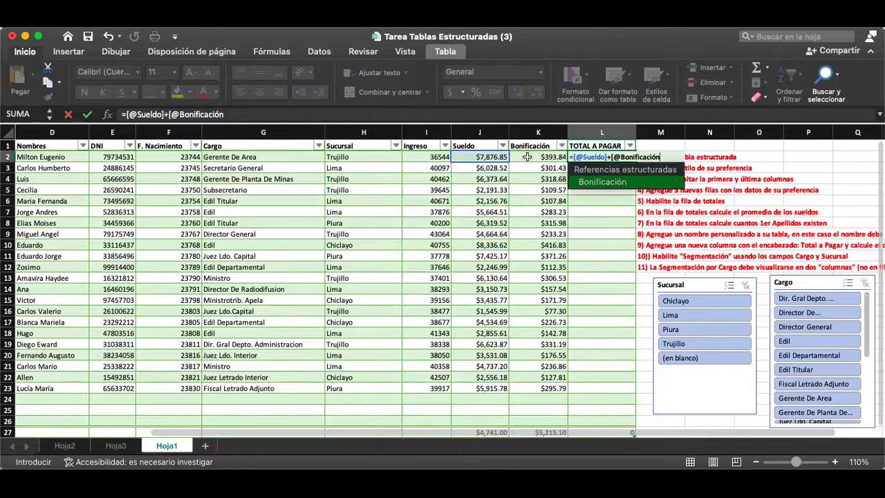
pyautogui.press('Escape')
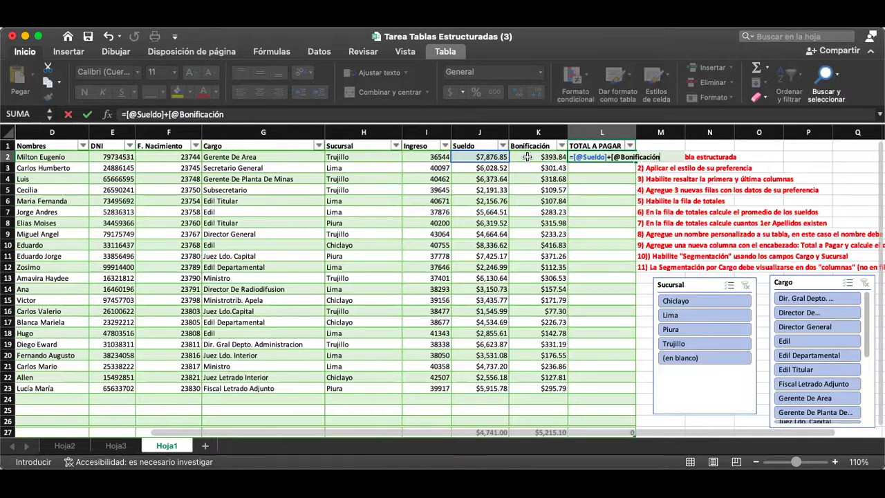
pyautogui.press('Return')
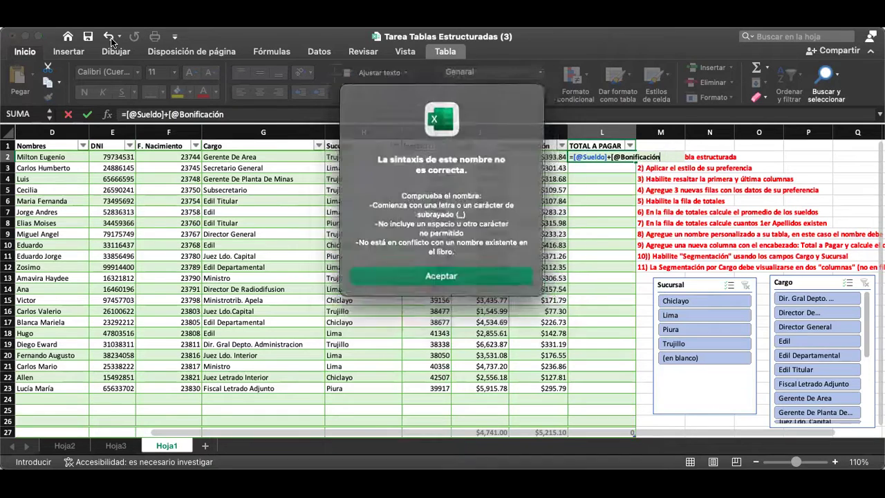
pyautogui.click(400, 276)
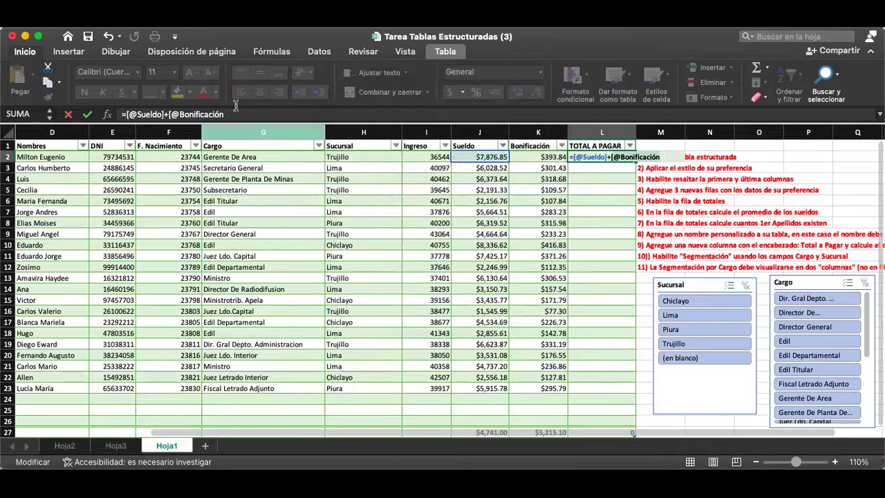
pyautogui.click(111, 36)
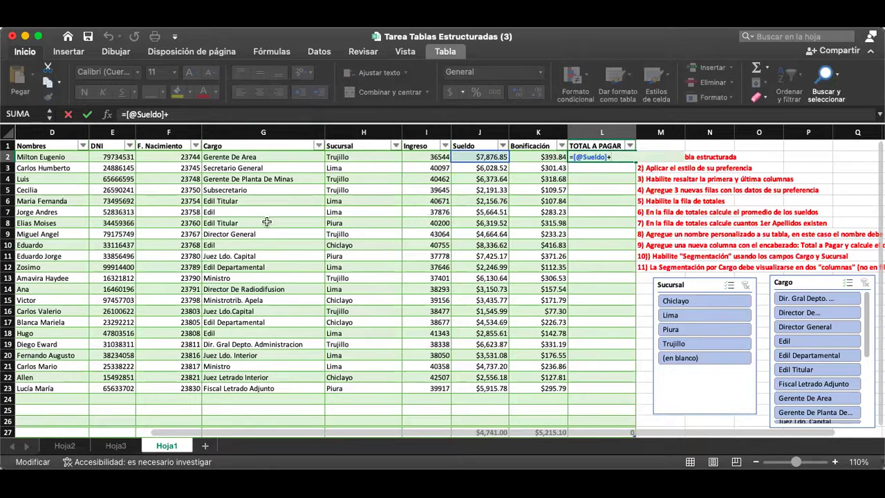
pyautogui.click(553, 157)
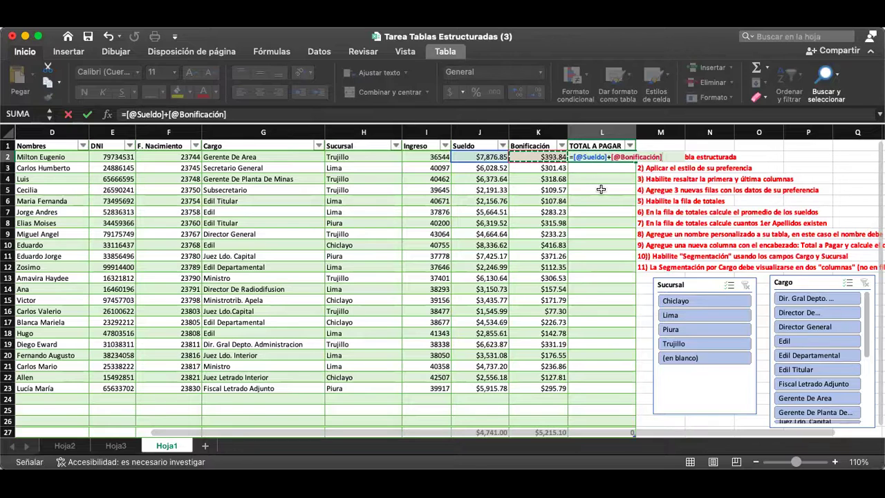
pyautogui.press('Return')
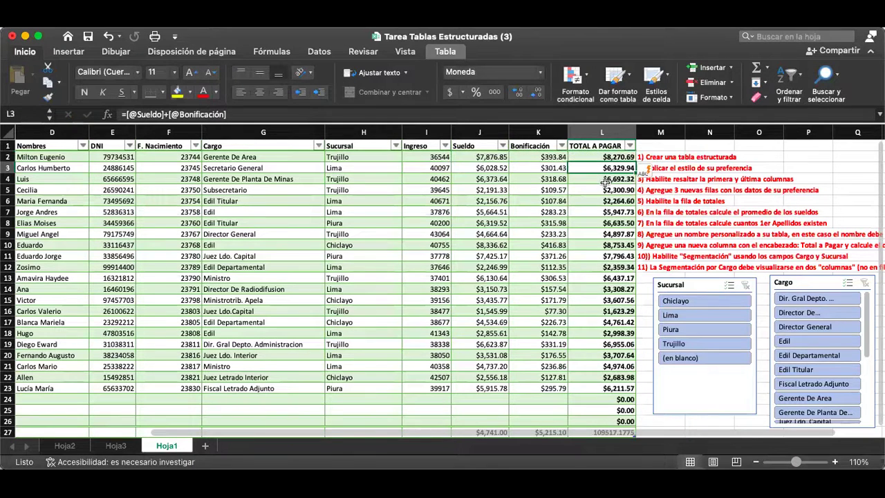